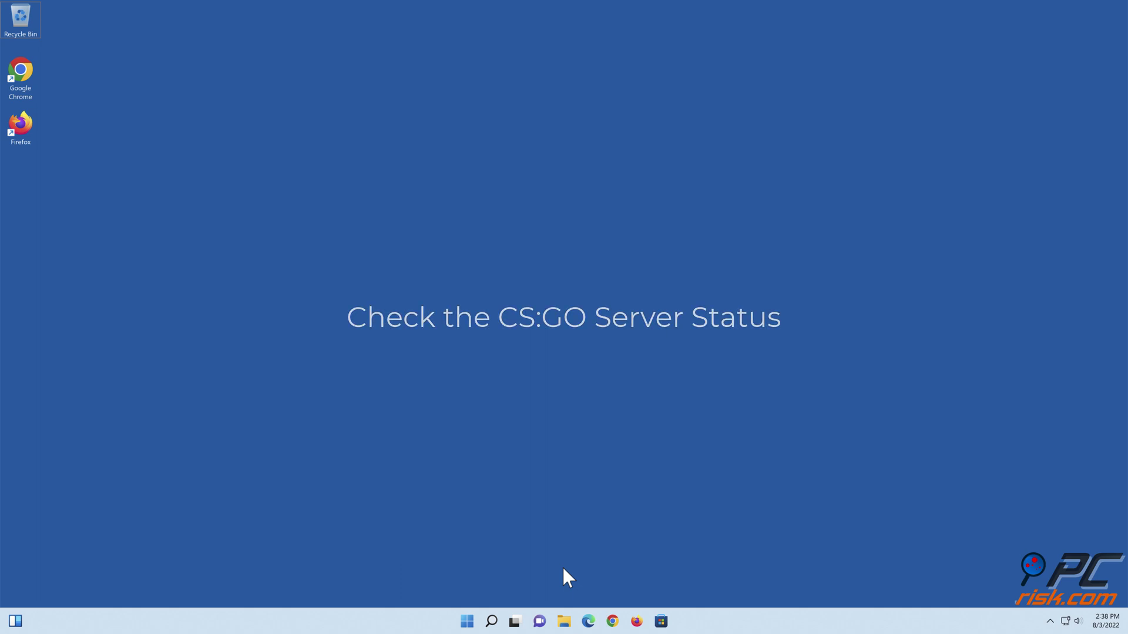
Load steamstat.us in Edge, review the CS:GO service status, then close the browser.
click(589, 621)
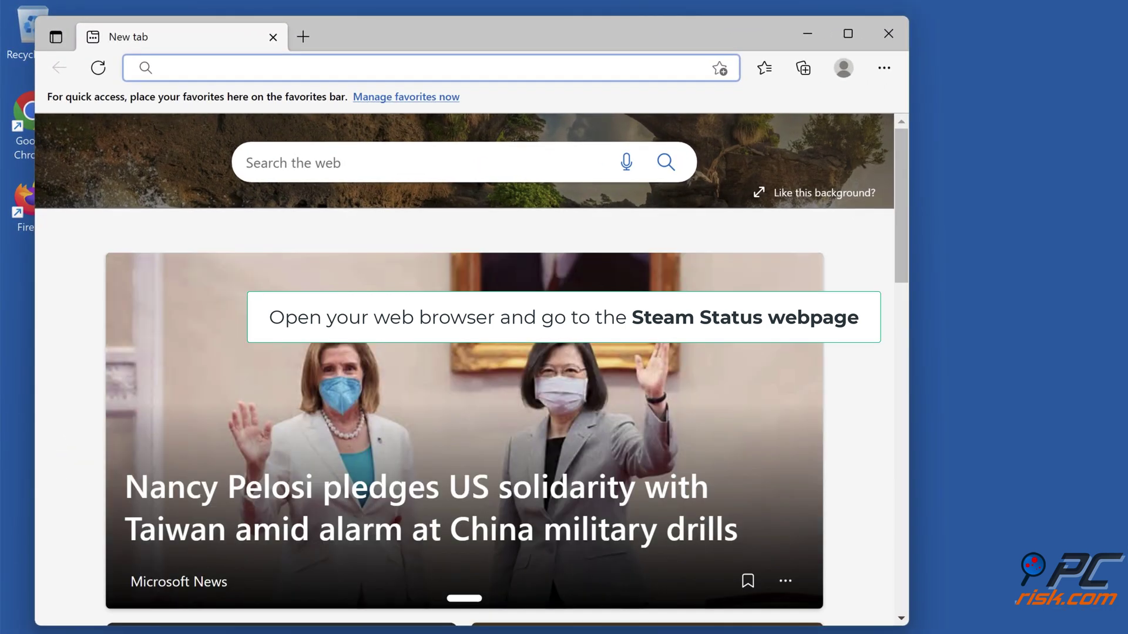
text(https://steamstat.us/)
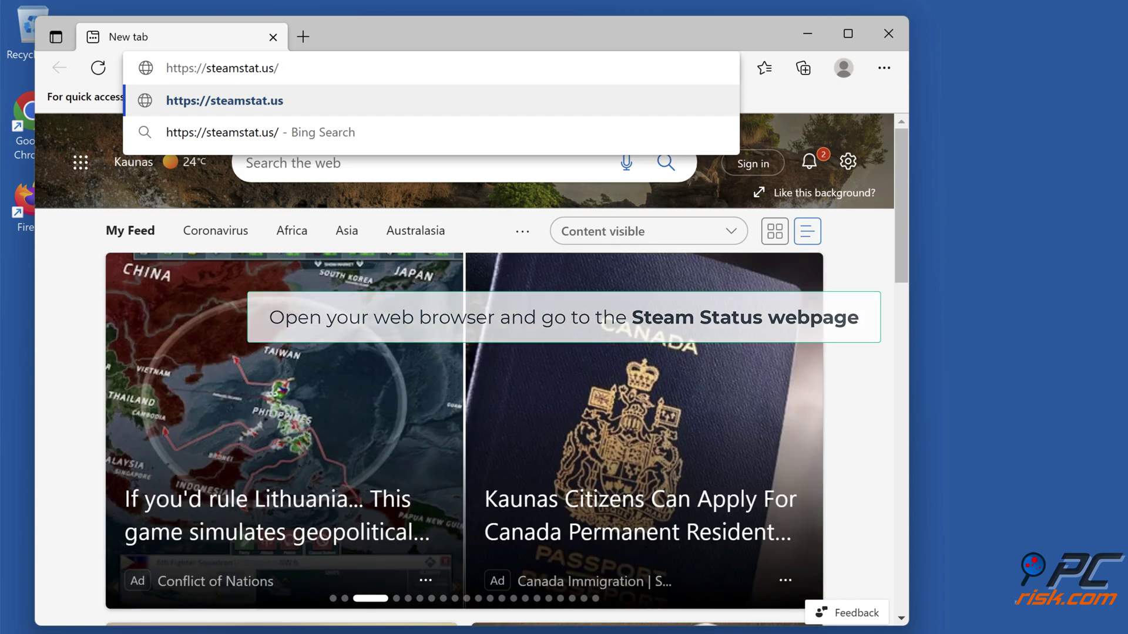
key(Return)
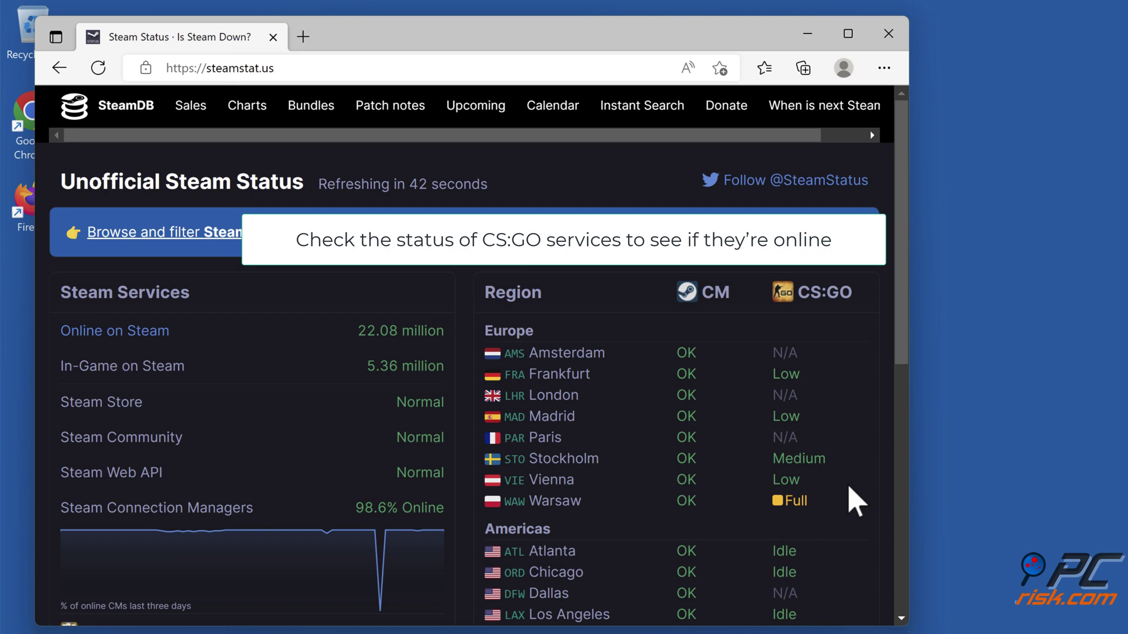
scroll(858, 438, down, 5)
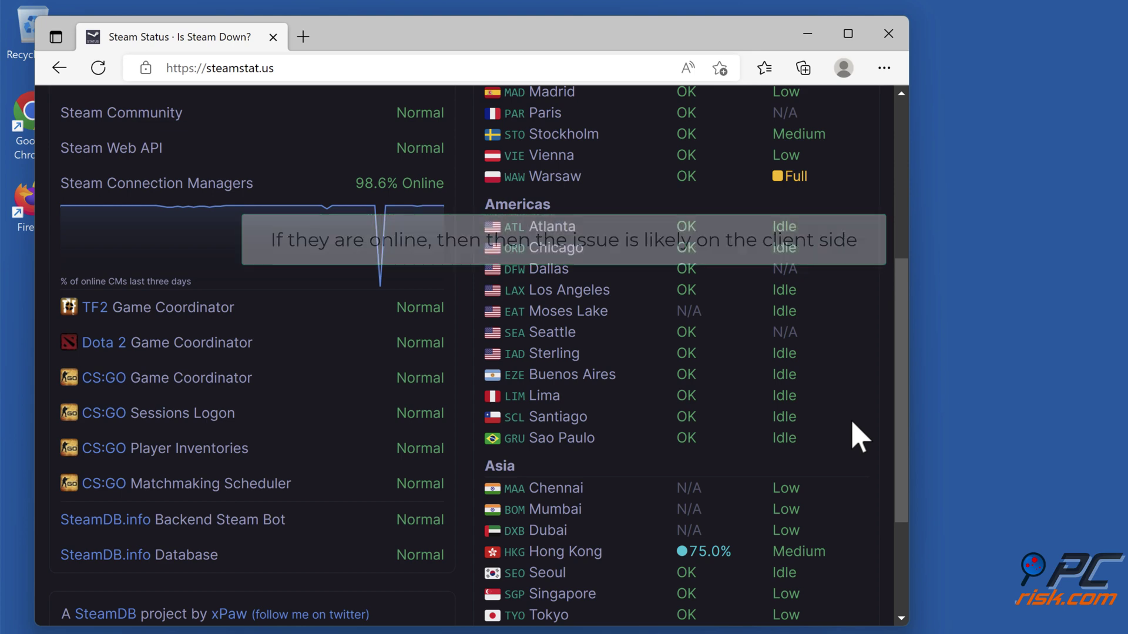
scroll(858, 437, up, 6)
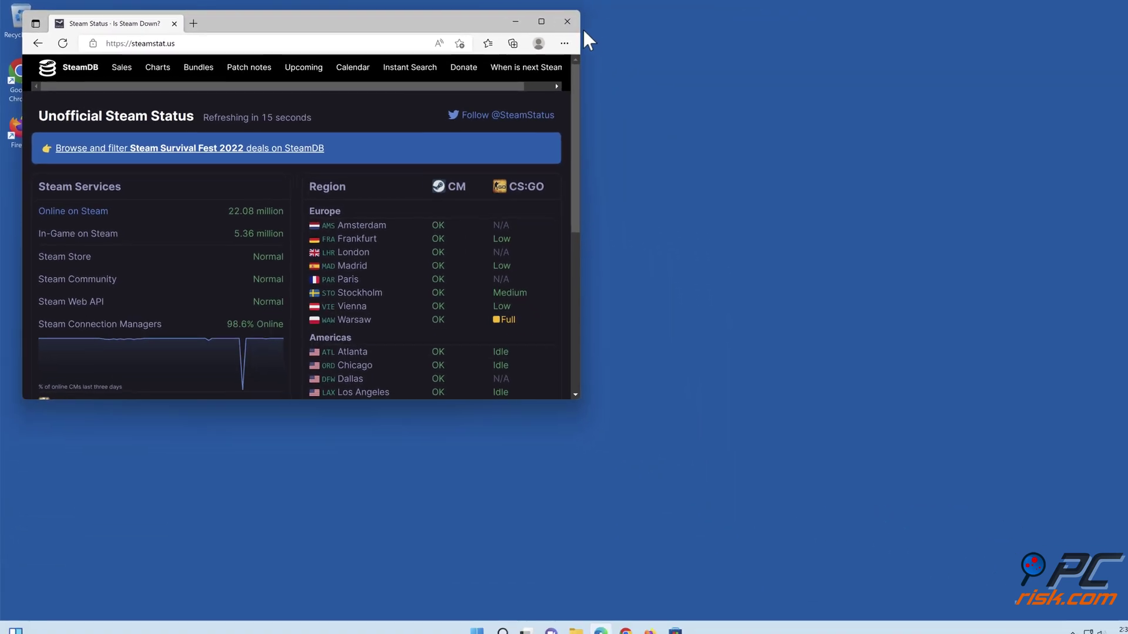
click(799, 30)
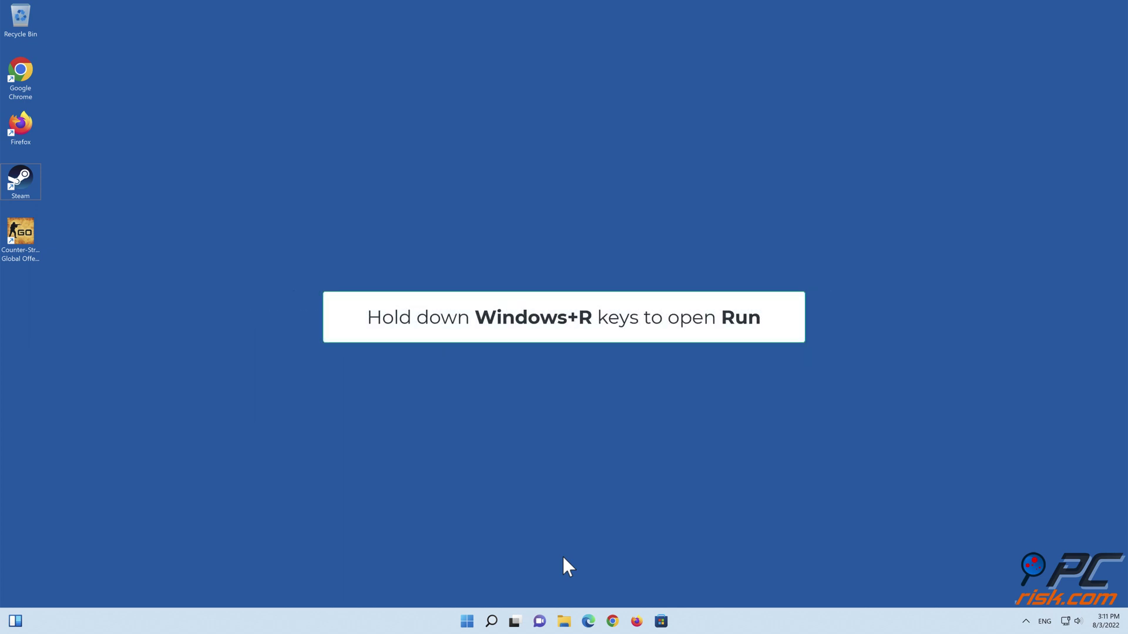
Enter sysdm.cpl in the Run dialog's Open box.
key(super+r)
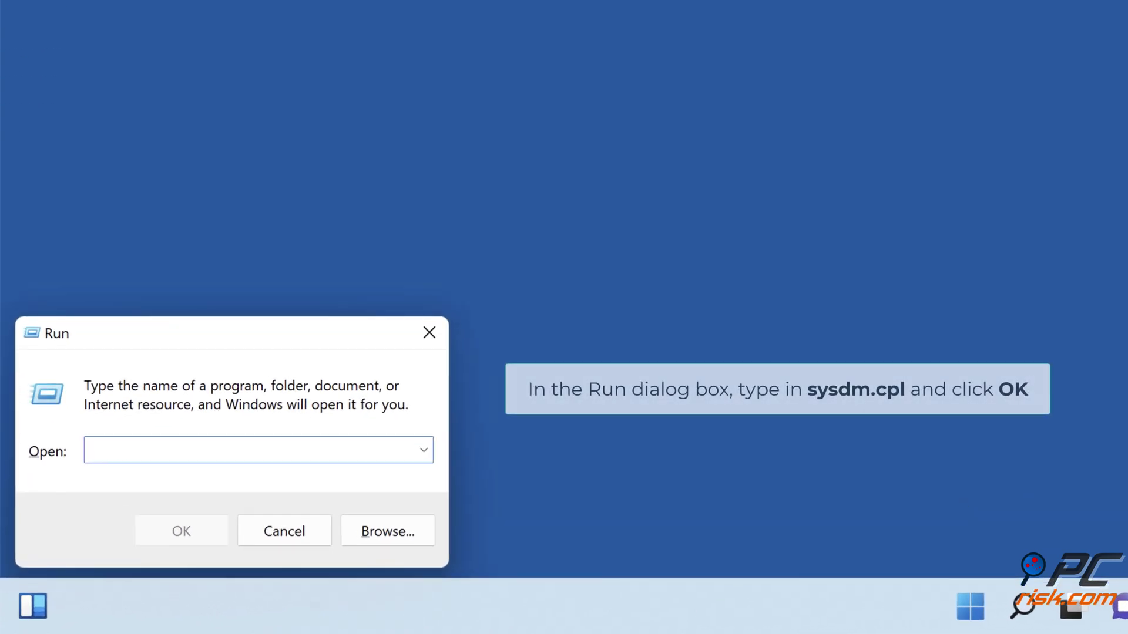
text(sysdm)
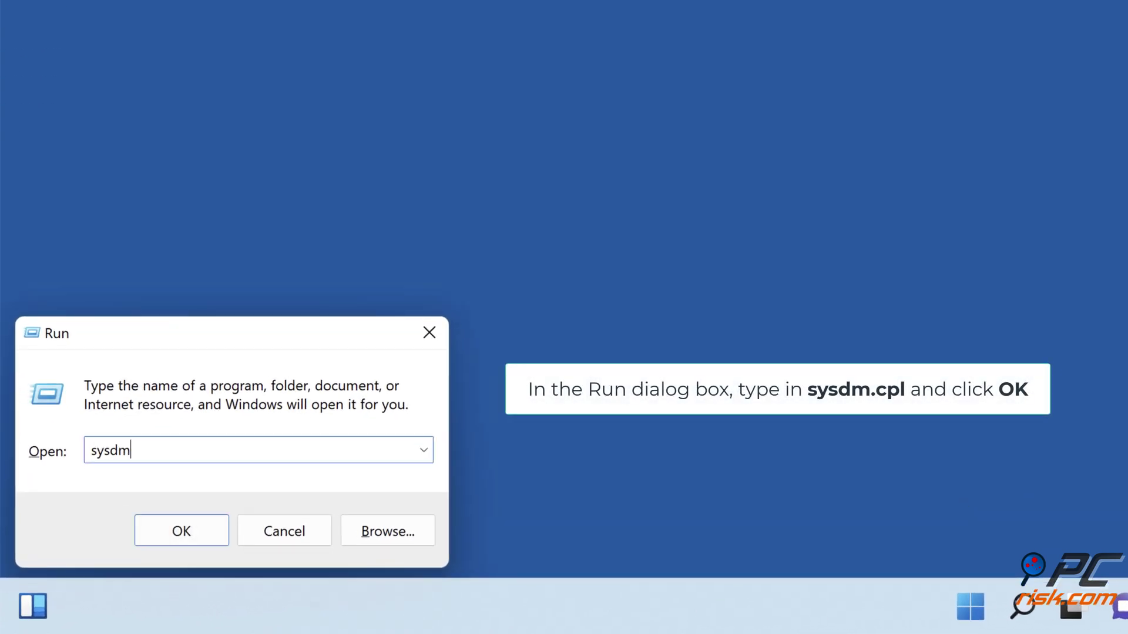
text(.cpl)
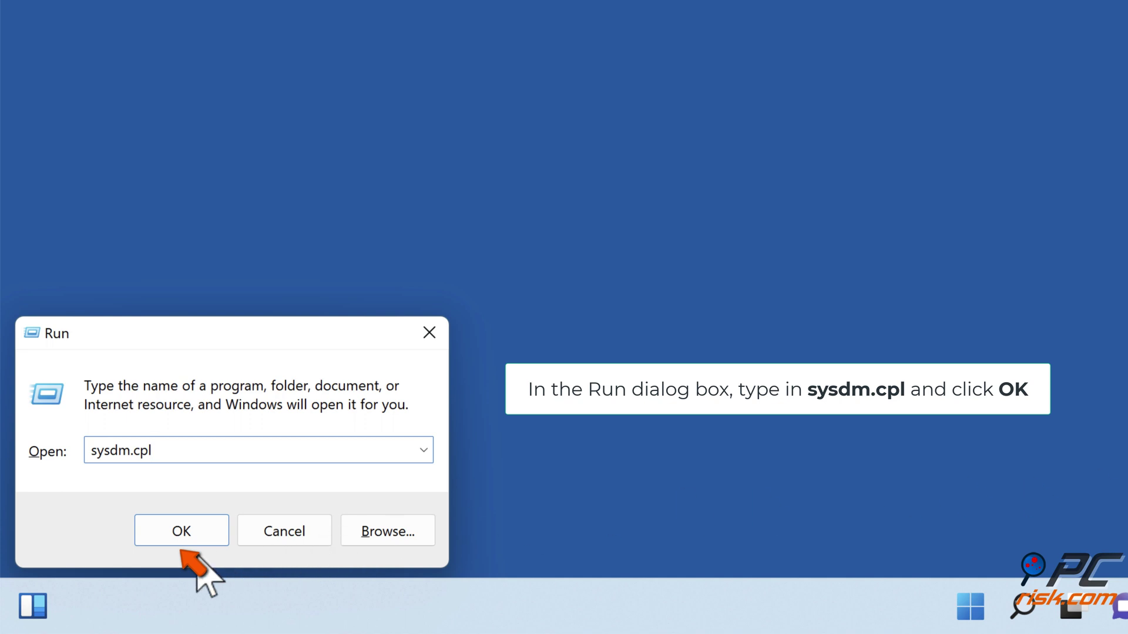
Under Performance Options, set DEP for all programs and services except selected ones and apply.
click(181, 531)
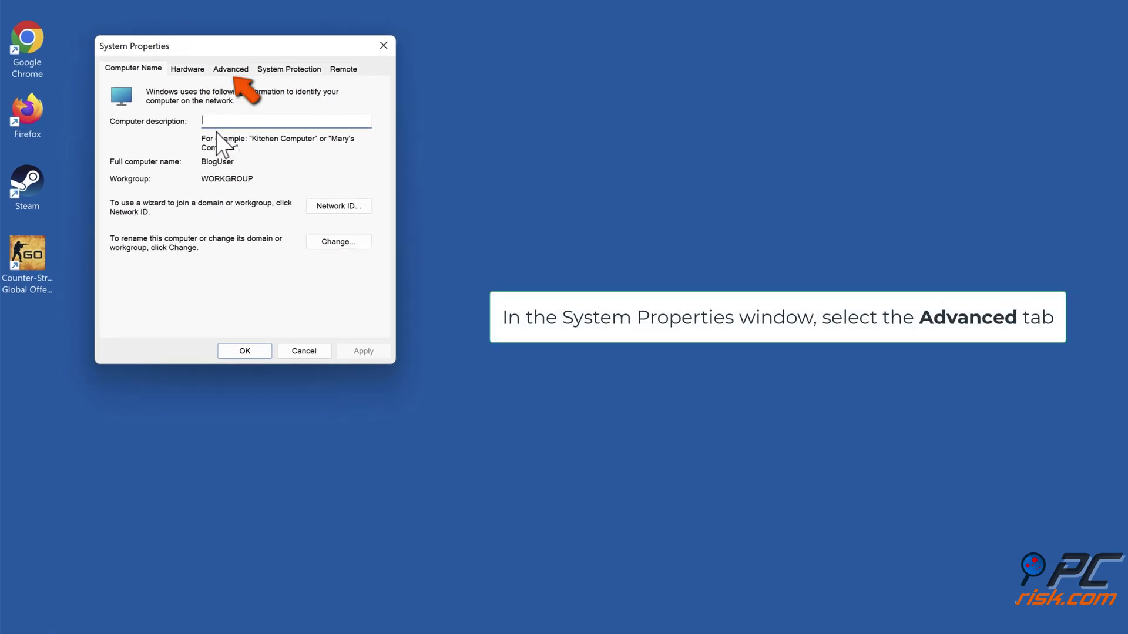
click(228, 72)
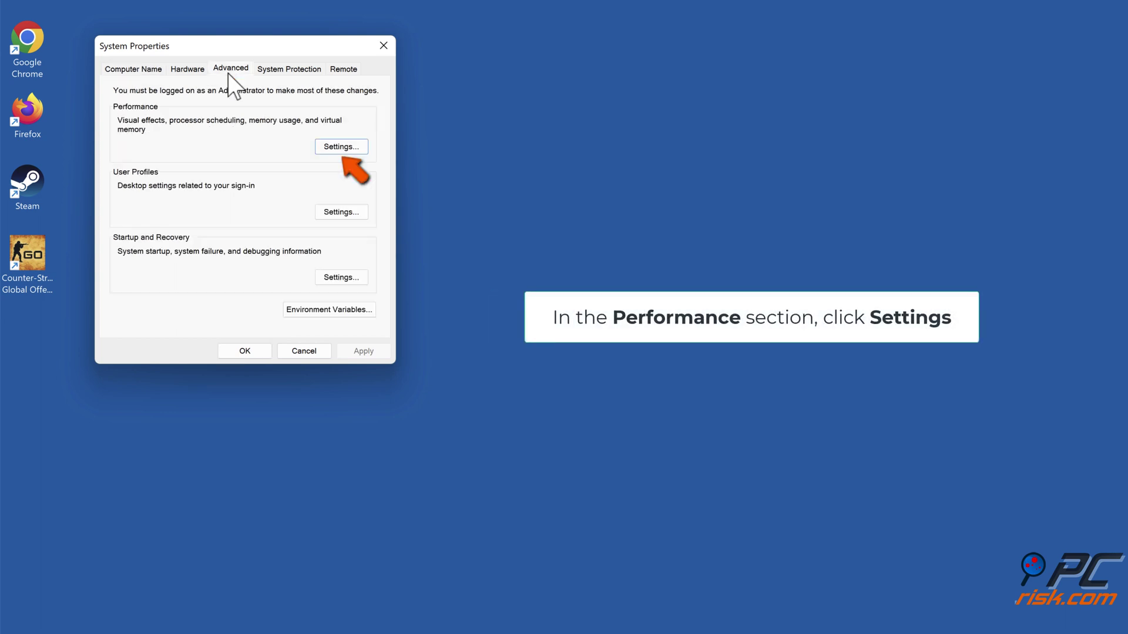
click(335, 150)
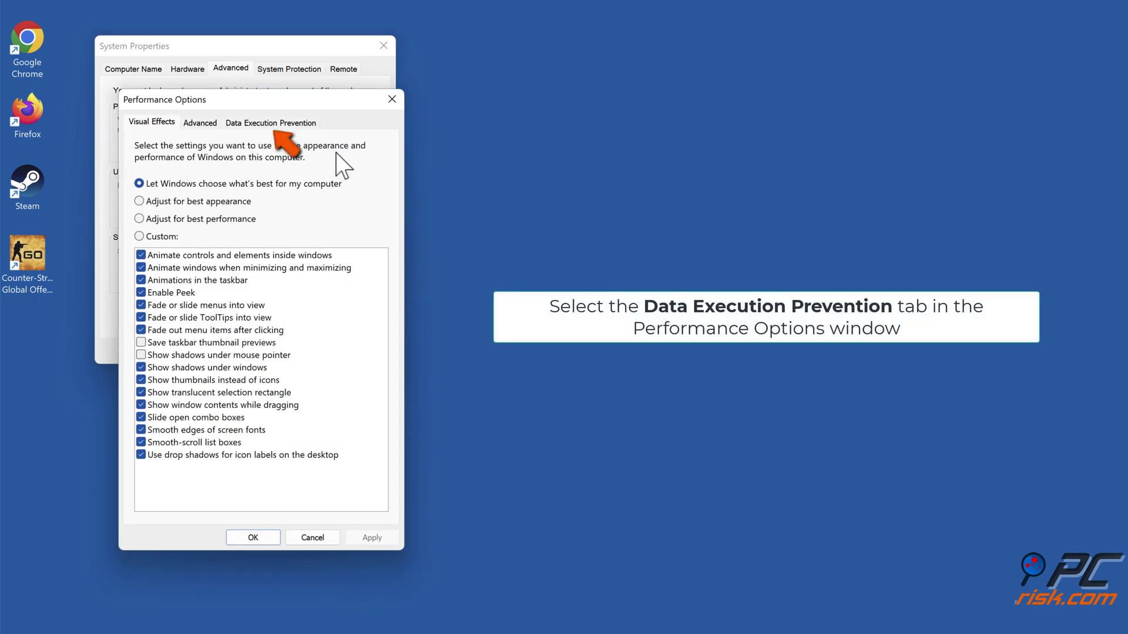
click(263, 127)
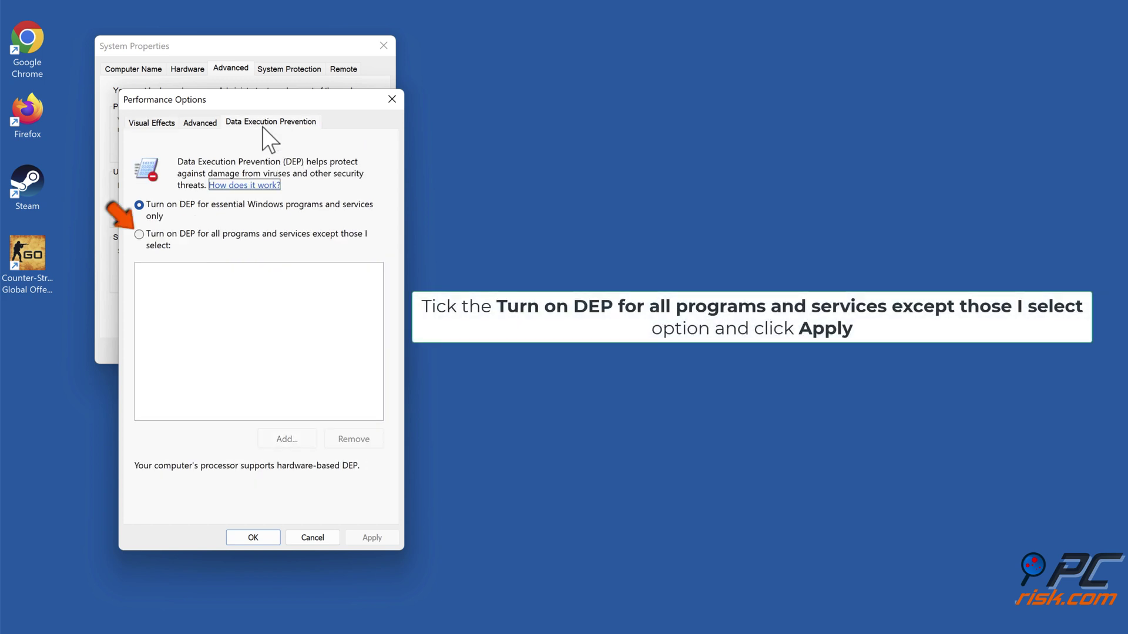
click(139, 235)
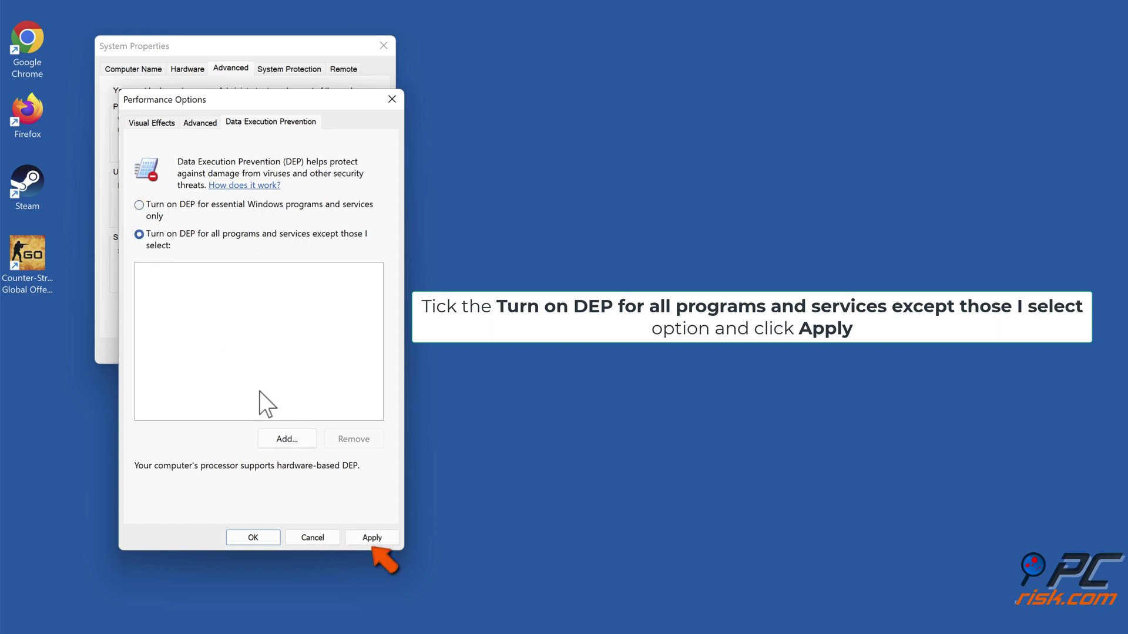
click(367, 540)
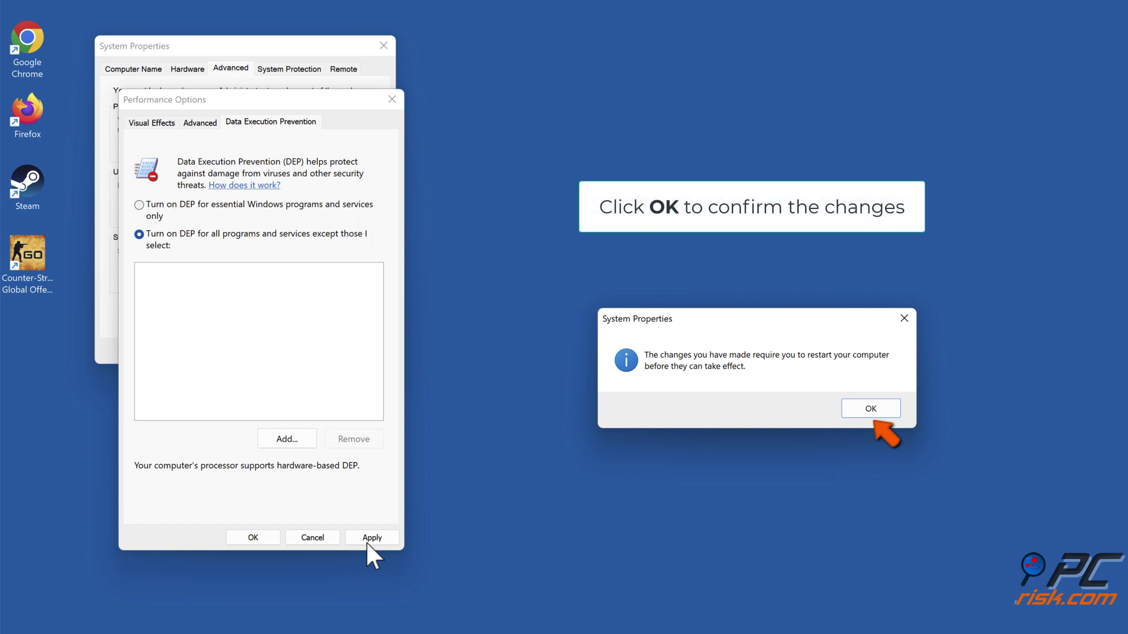
Acknowledge the restart notice and close Performance Options and System Properties.
click(849, 409)
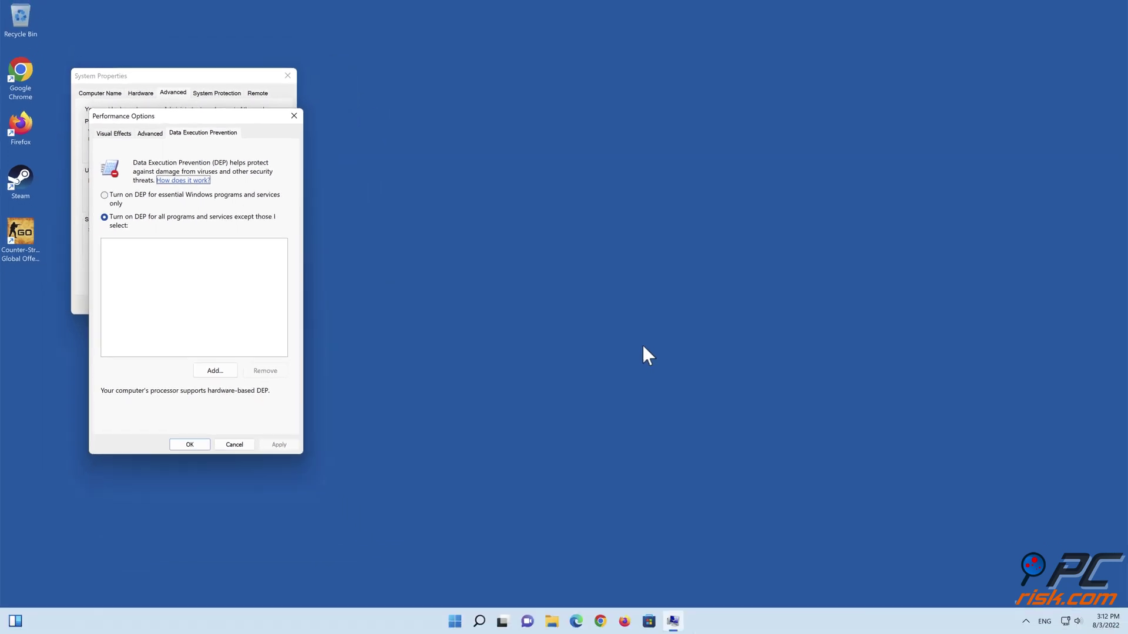
click(189, 445)
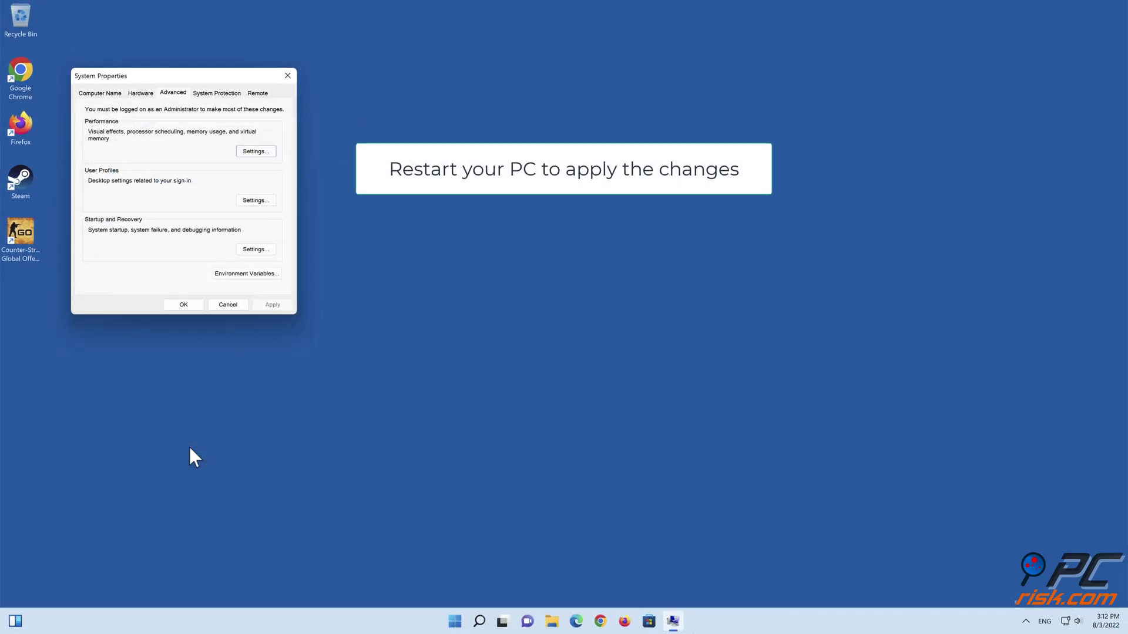
click(184, 305)
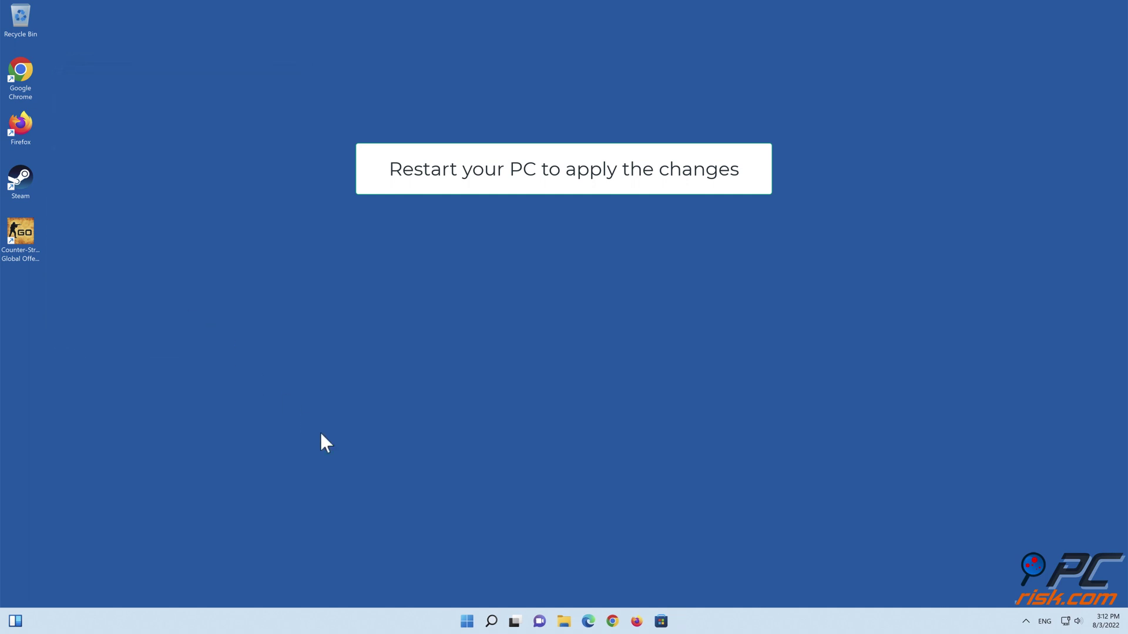
Restart the PC from the Start menu's power options.
click(467, 622)
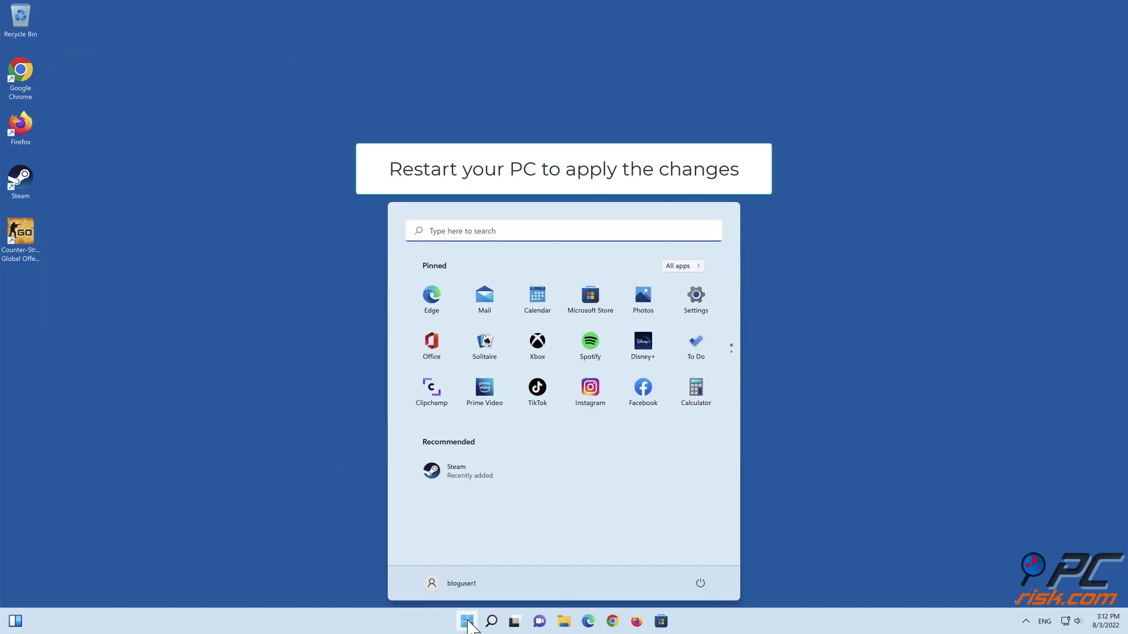
click(699, 585)
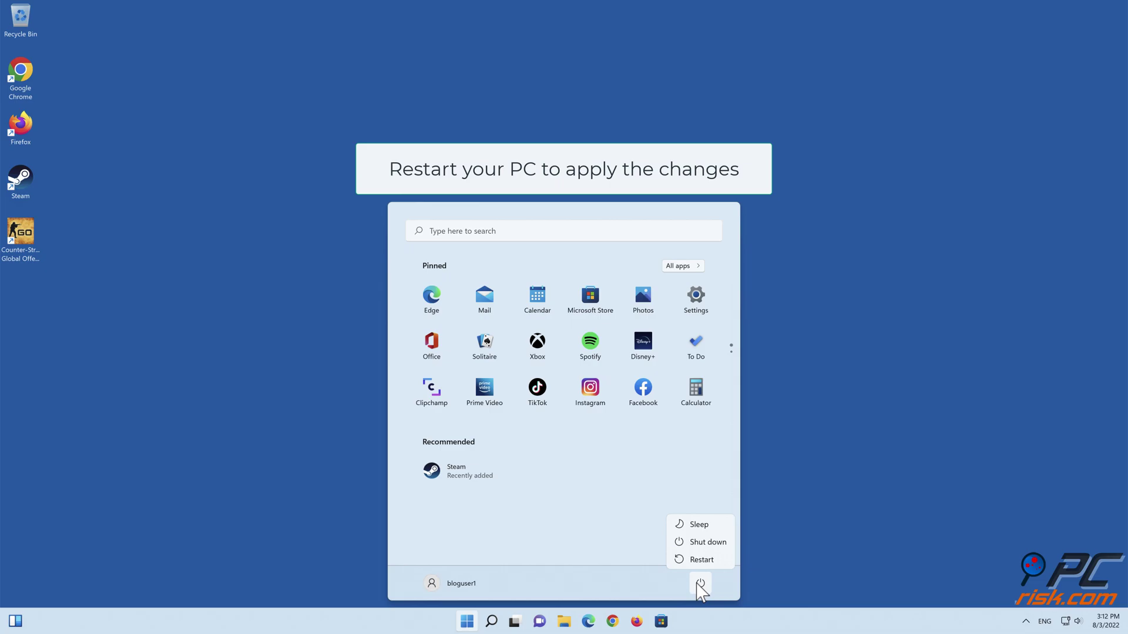
click(703, 561)
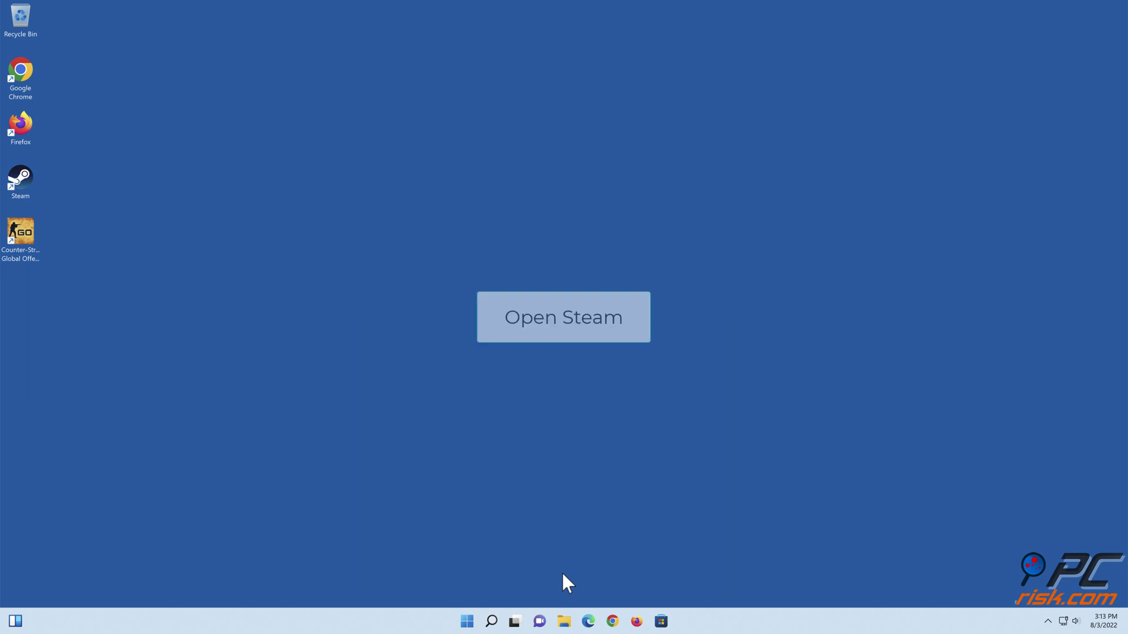
Launch Steam and open Properties for Counter-Strike: Global Offensive from the Library.
double_click(20, 197)
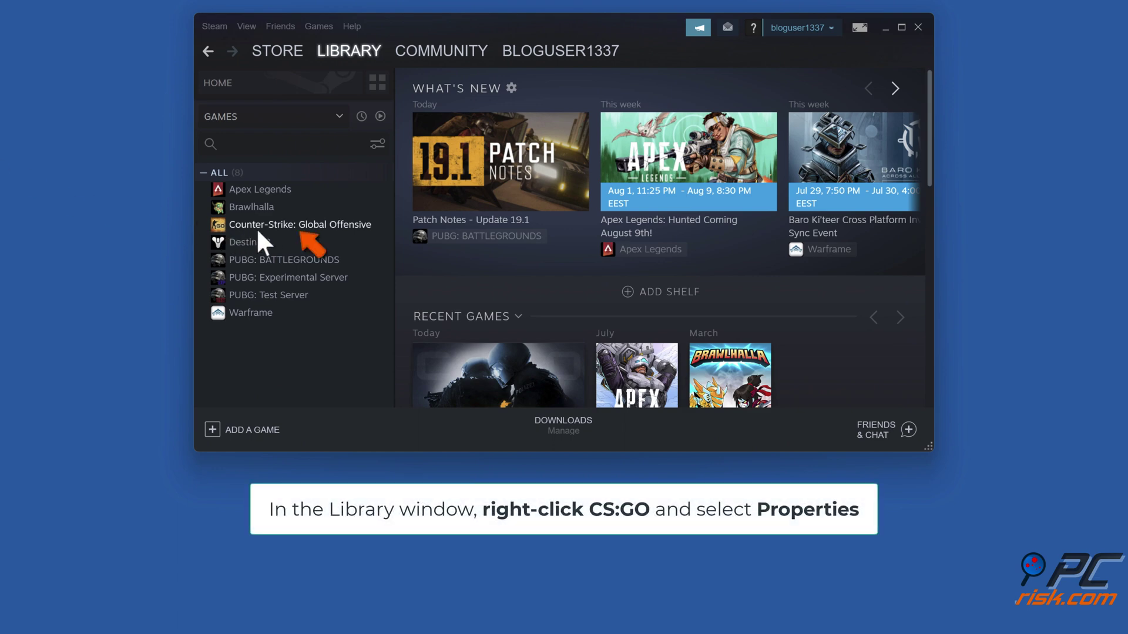
right_click(299, 232)
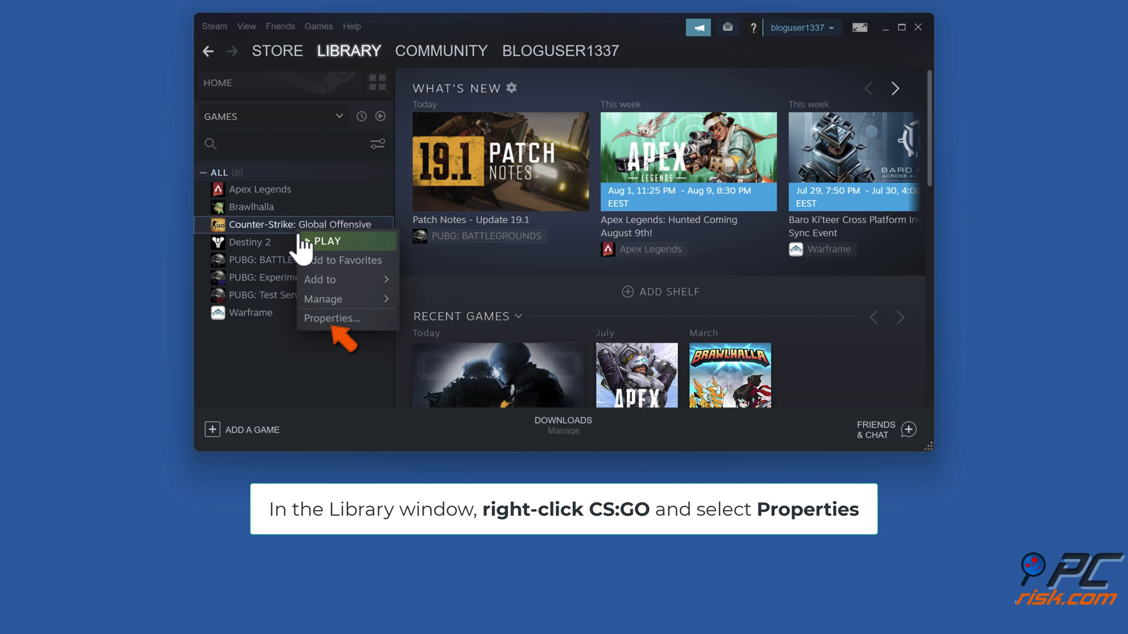
click(334, 321)
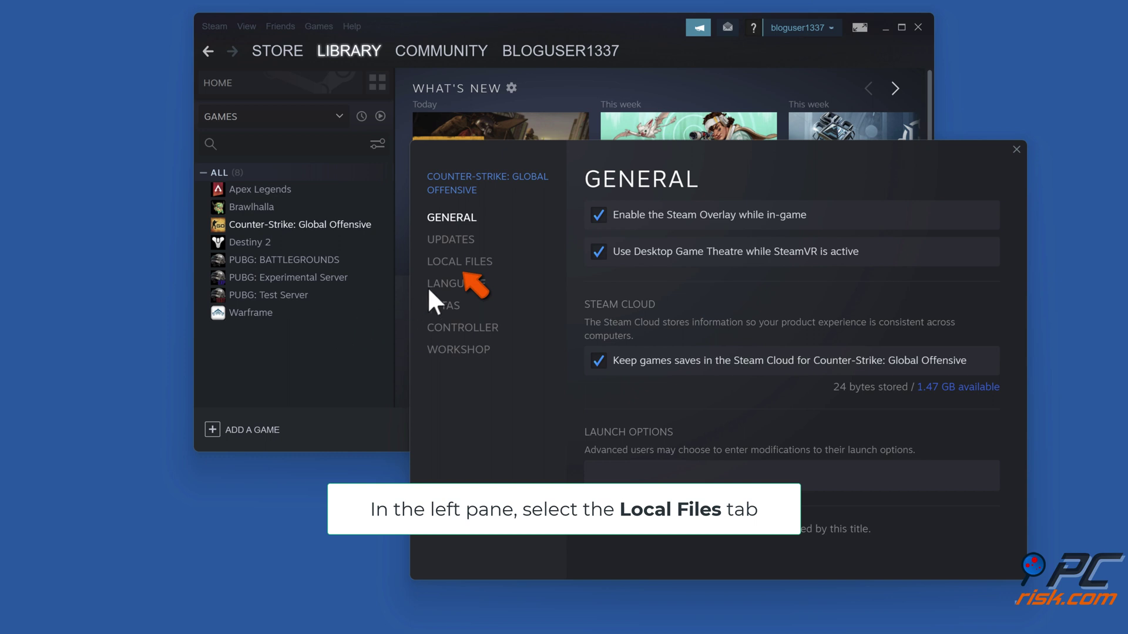
Verify the integrity of CS:GO's local files, then close the properties window and Steam.
click(460, 265)
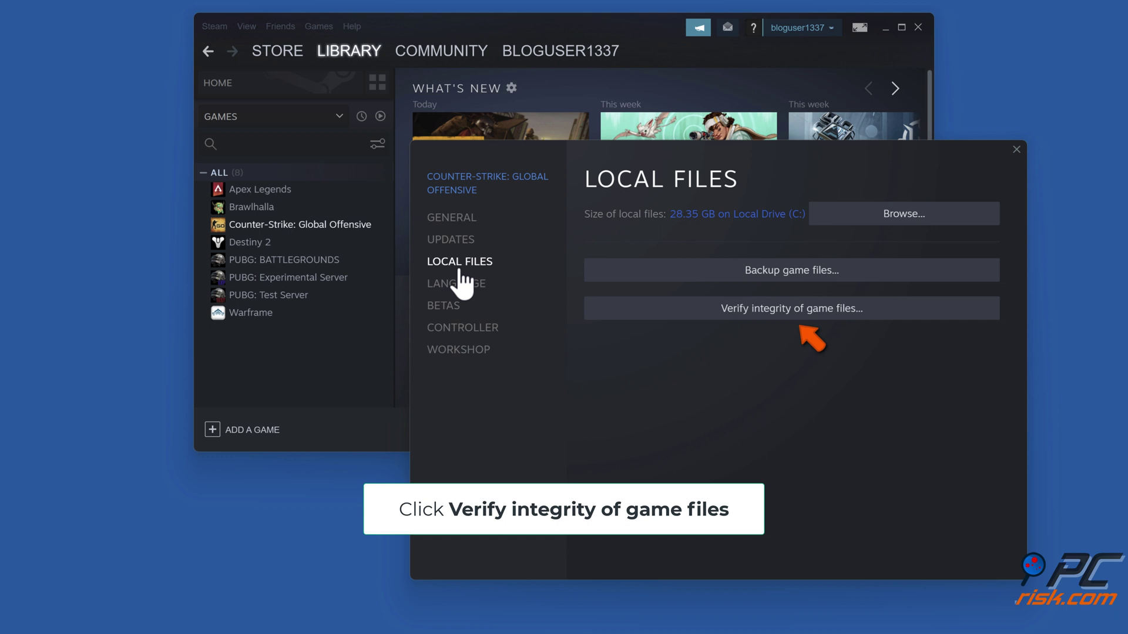
click(800, 316)
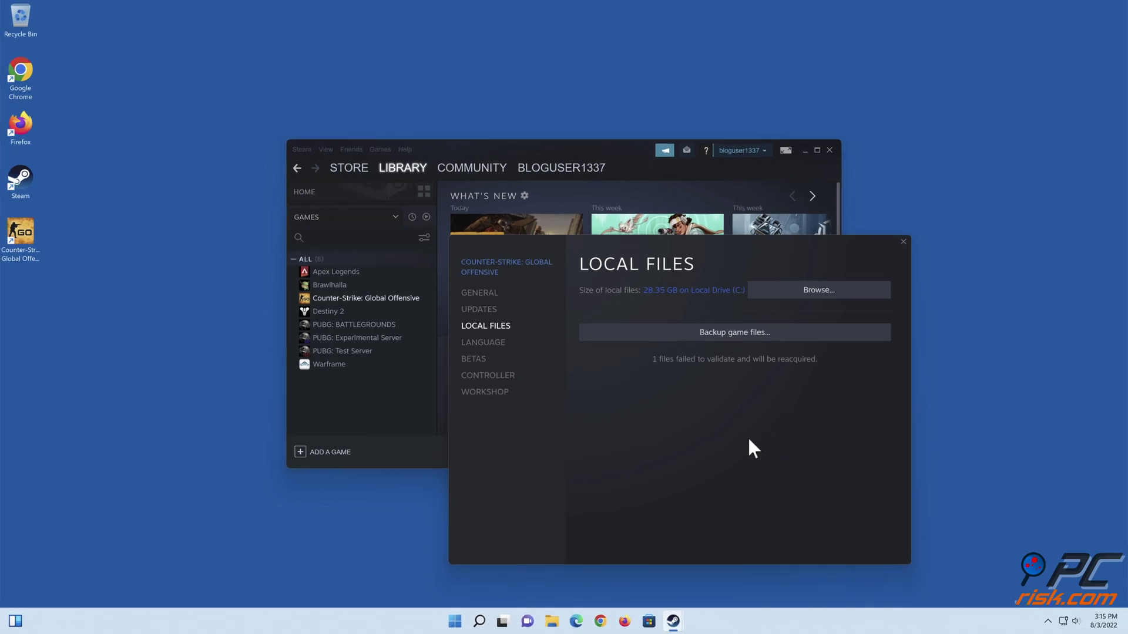
click(903, 244)
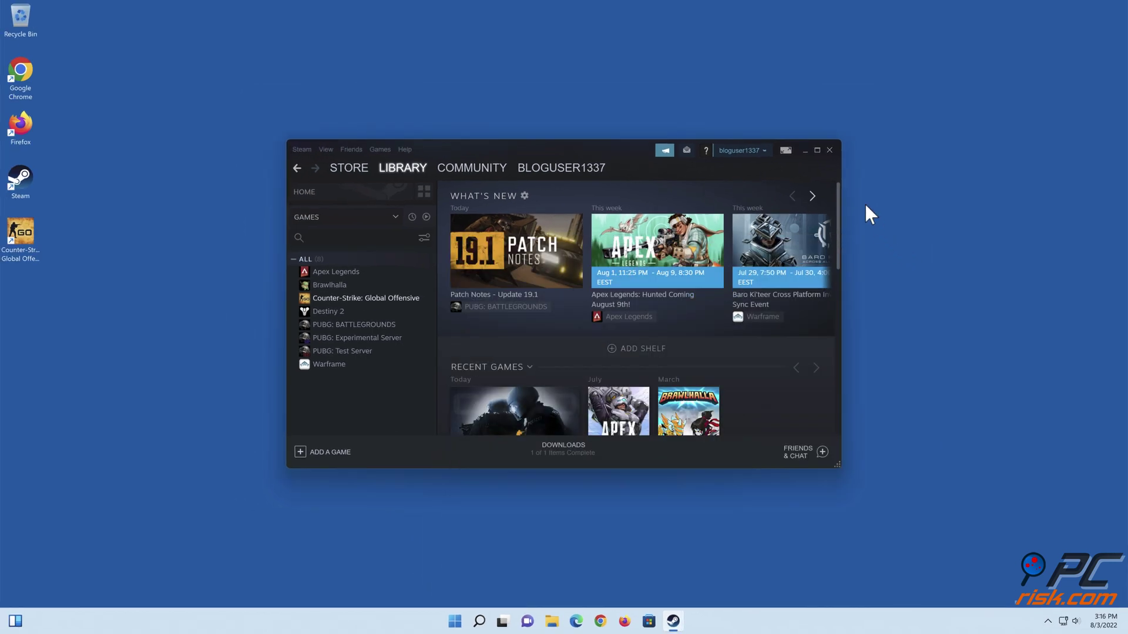
click(830, 151)
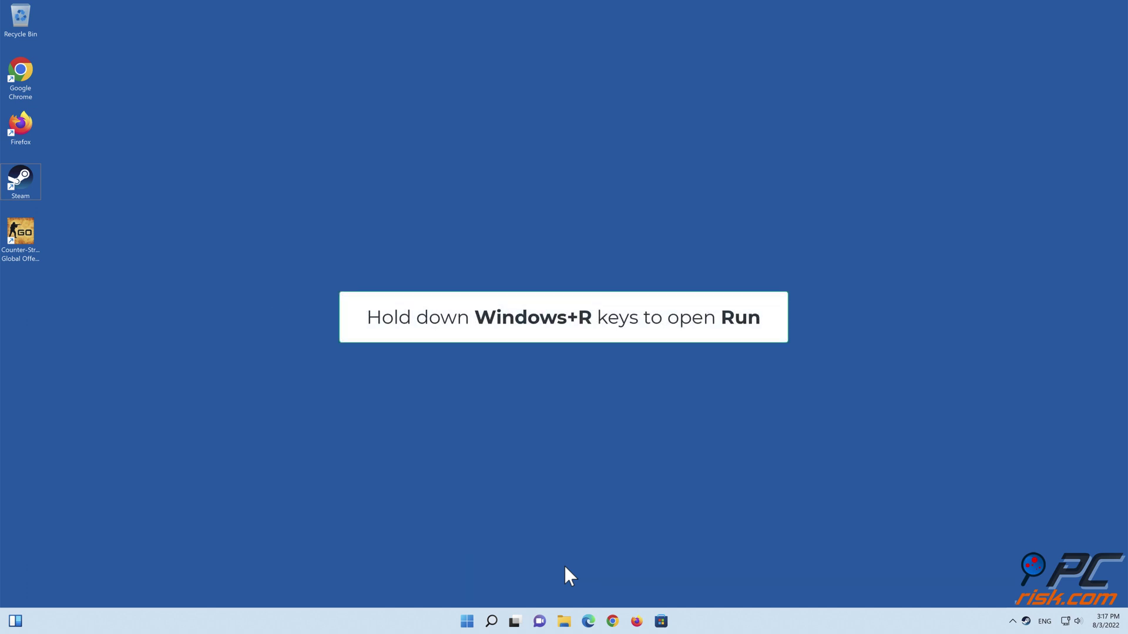
Run ncpa.cpl from the Run dialog to open Network Connections.
key(super+r)
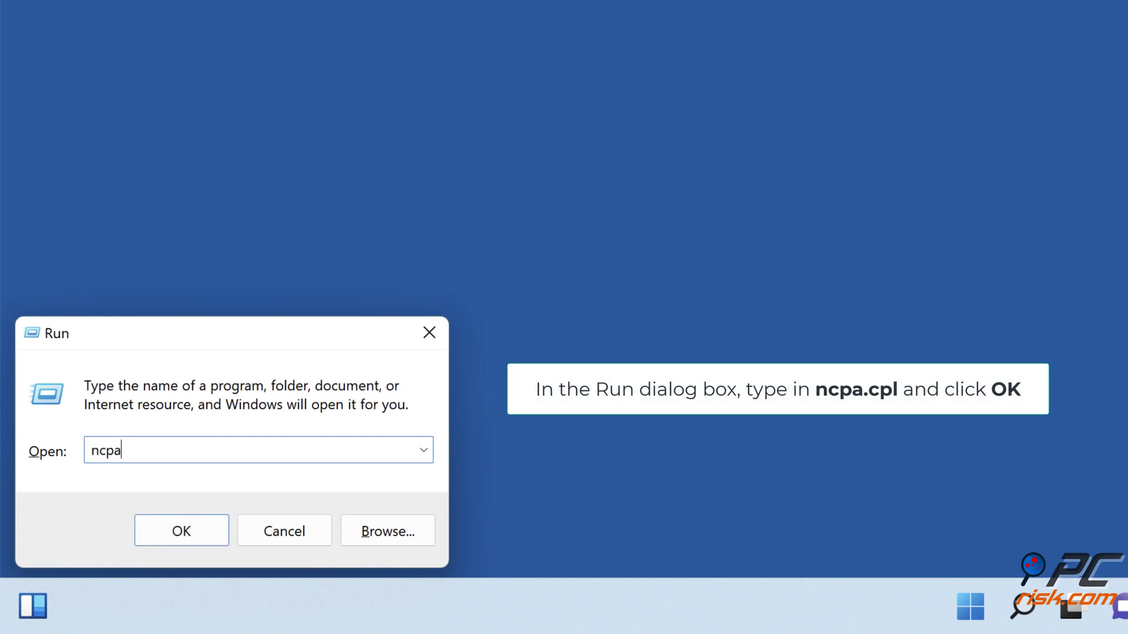
text(ncpa.cpl)
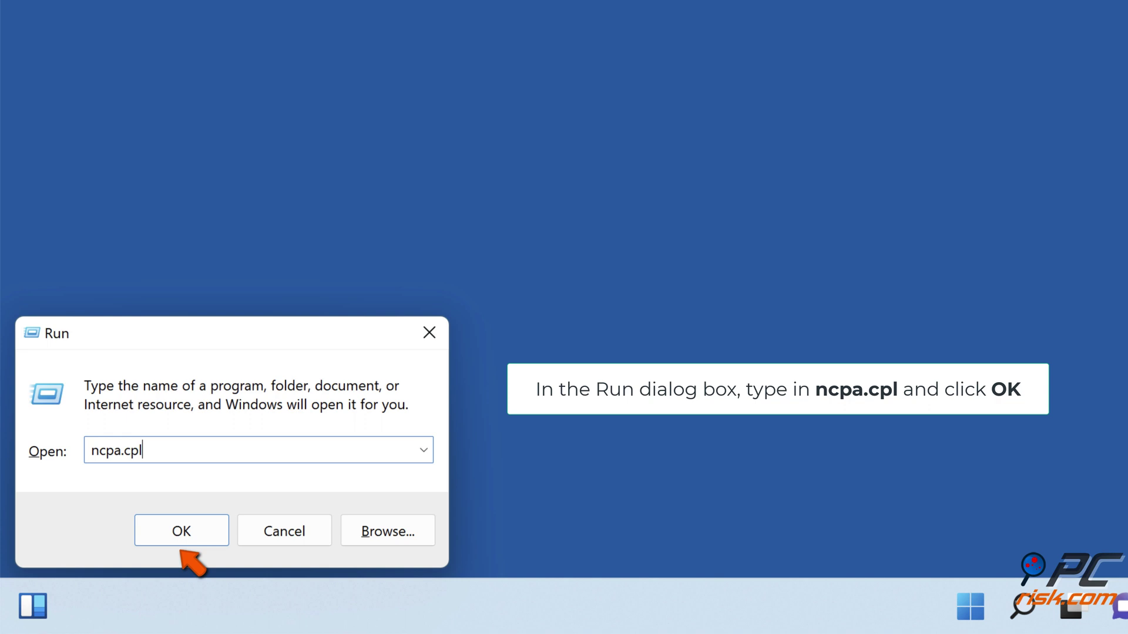
click(189, 540)
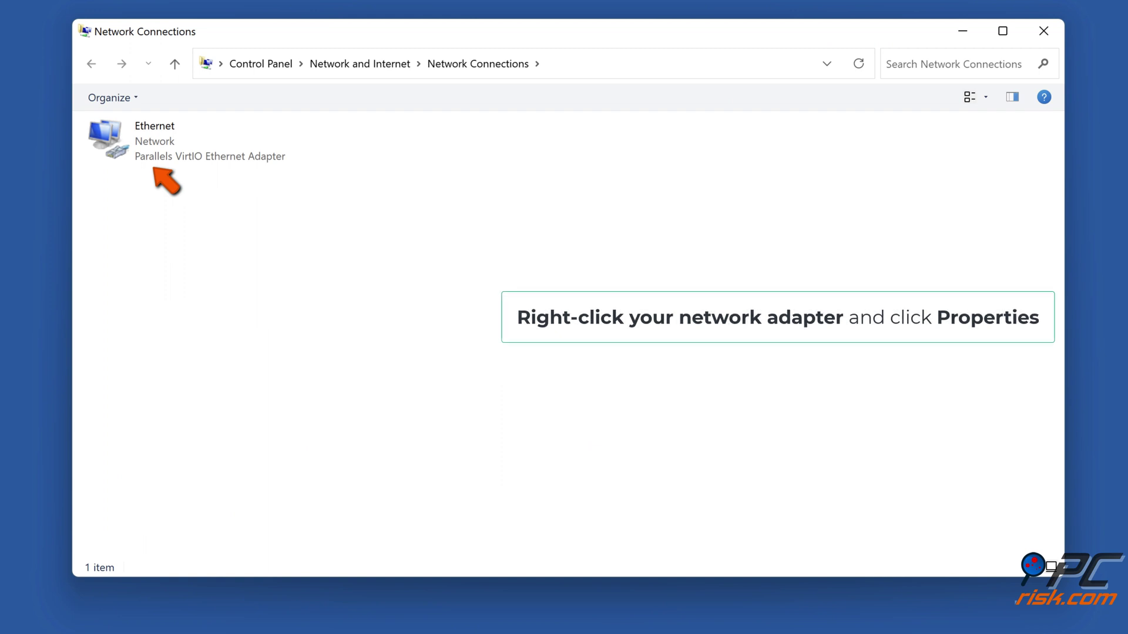
Open Ethernet's properties and bring up the Internet Protocol Version 4 (TCP/IPv4) settings.
right_click(157, 158)
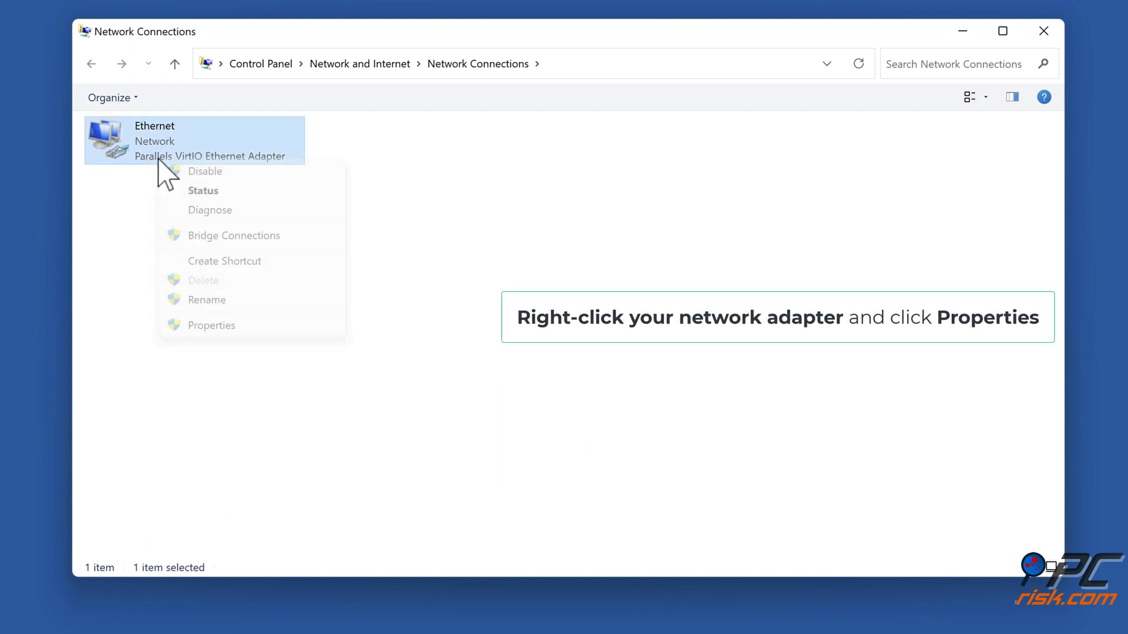
click(208, 332)
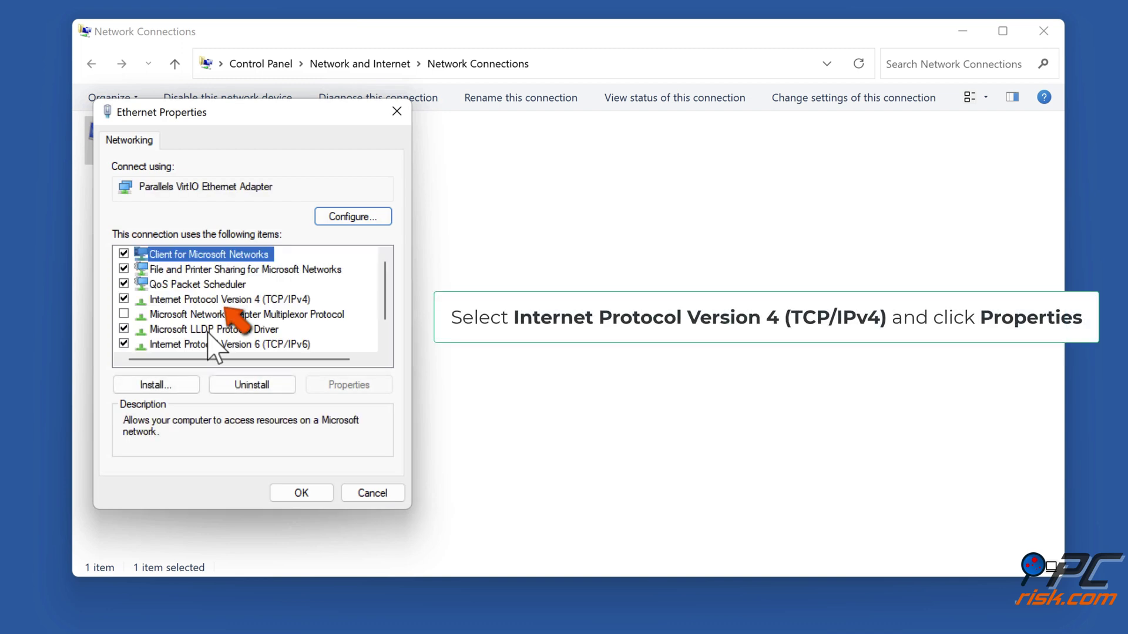
click(210, 301)
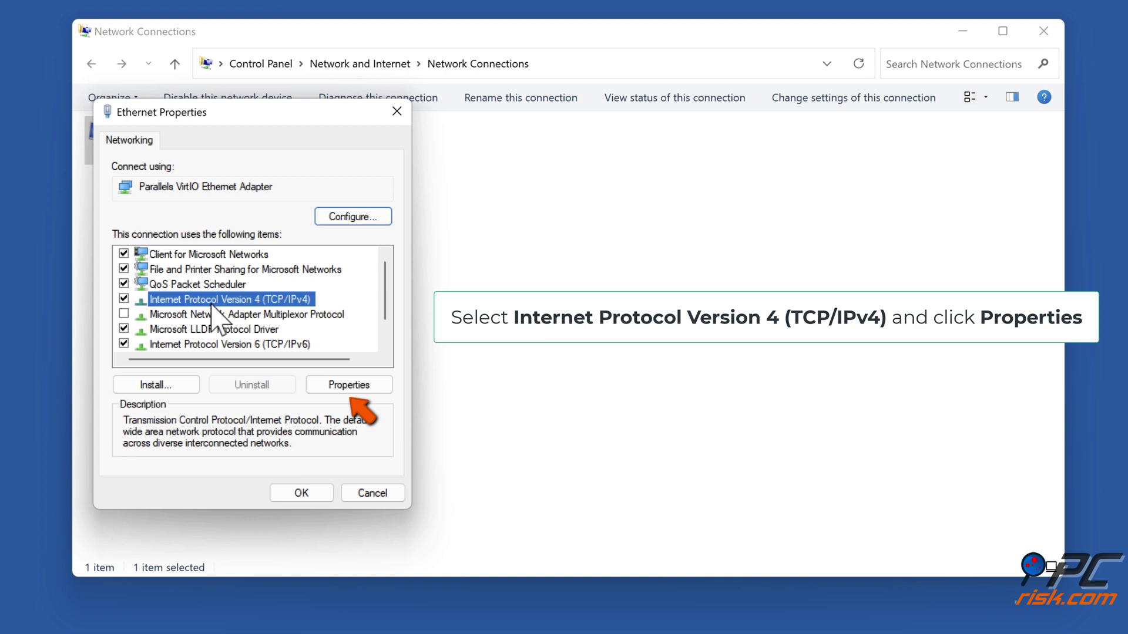
click(348, 388)
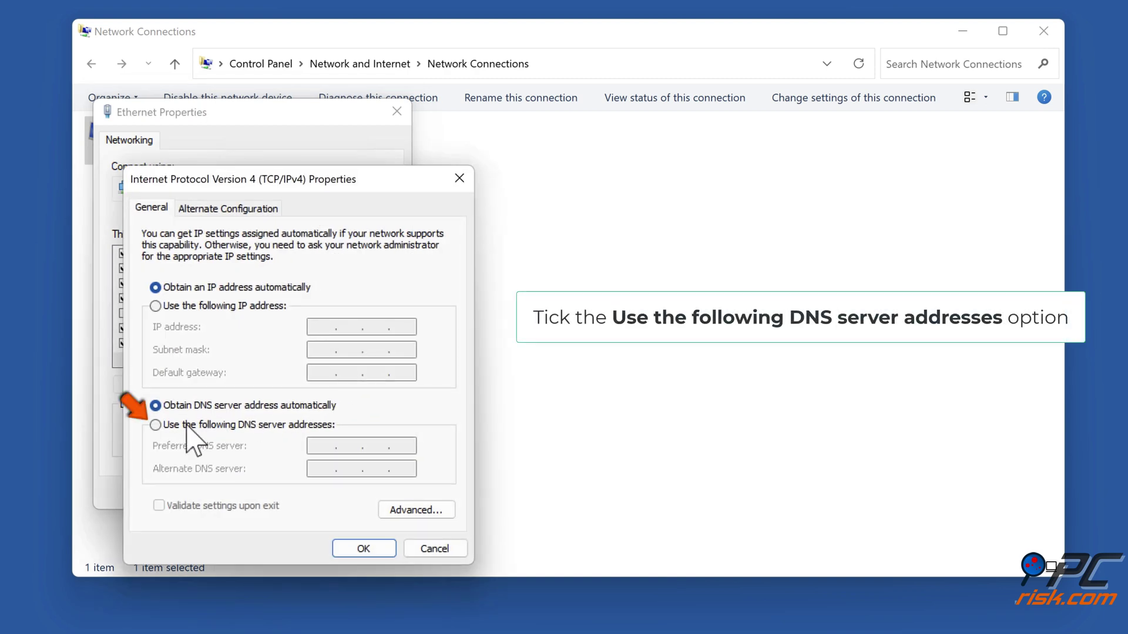
Use manual DNS servers 1.1.1.1 and 1.0.0.1, save, and close Ethernet Properties.
click(156, 424)
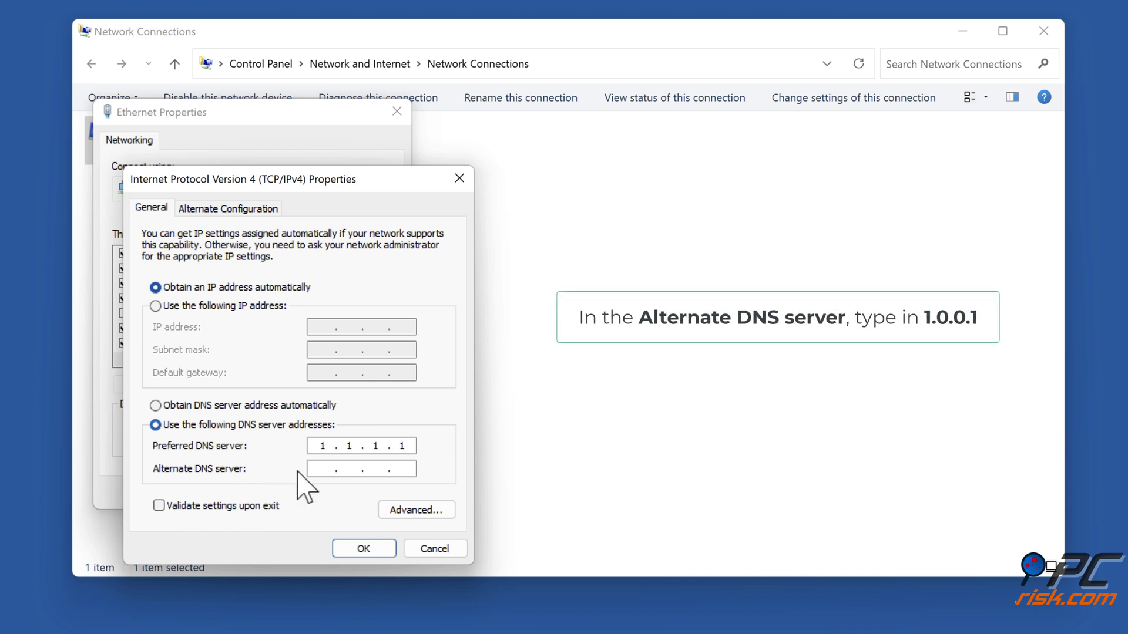
click(319, 473)
text(1.0.0.1)
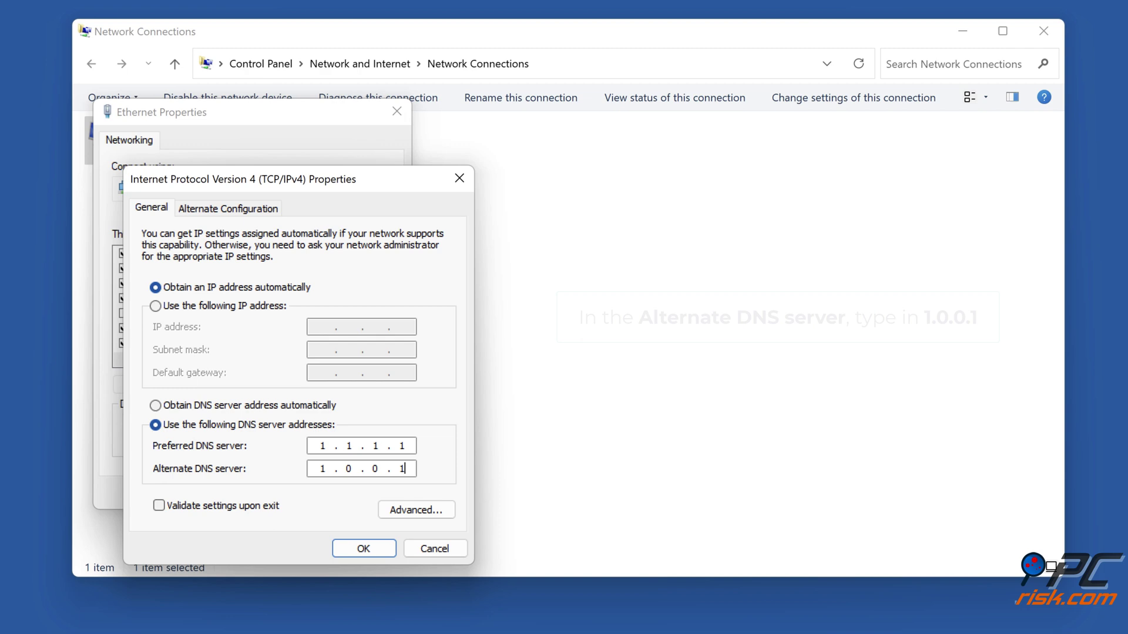
click(364, 548)
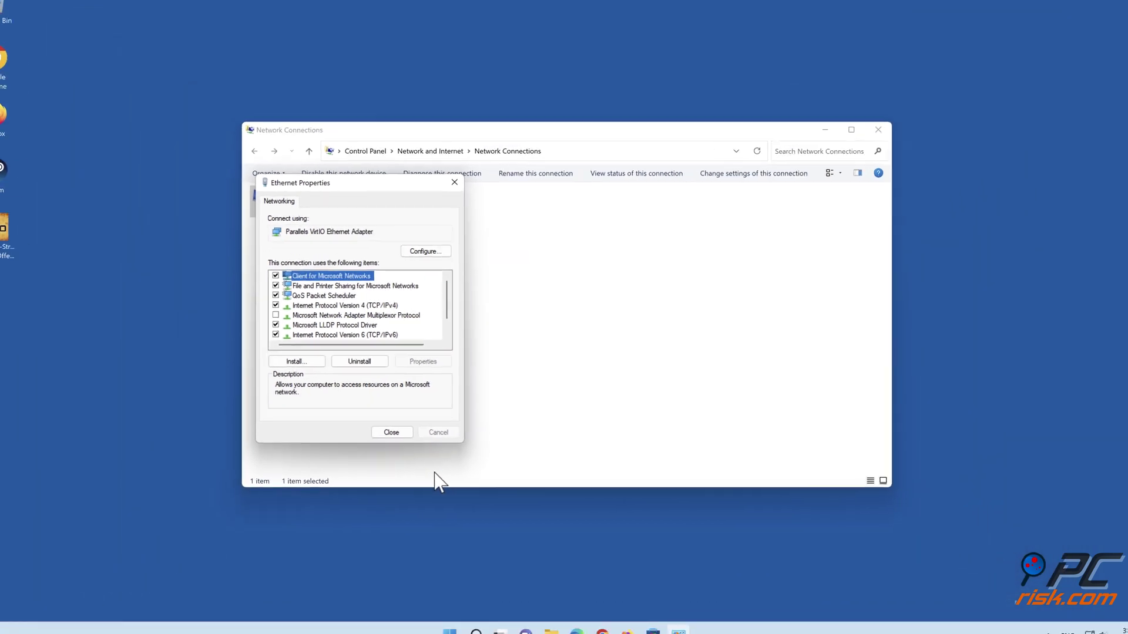
click(393, 432)
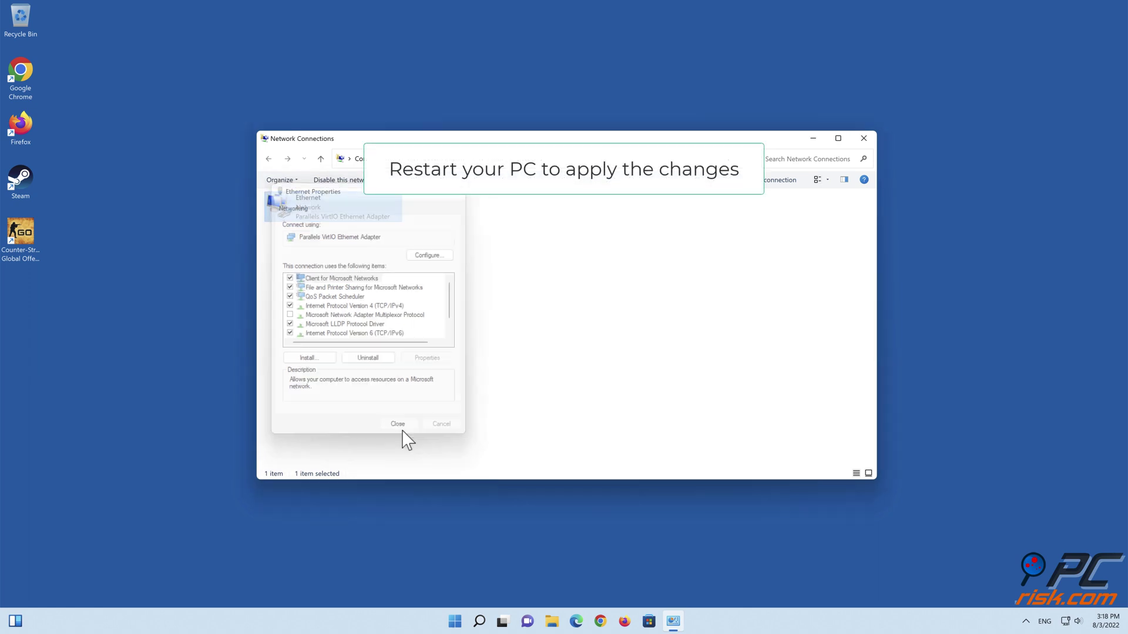
Close Network Connections and restart the PC from the Start menu.
click(863, 138)
click(467, 622)
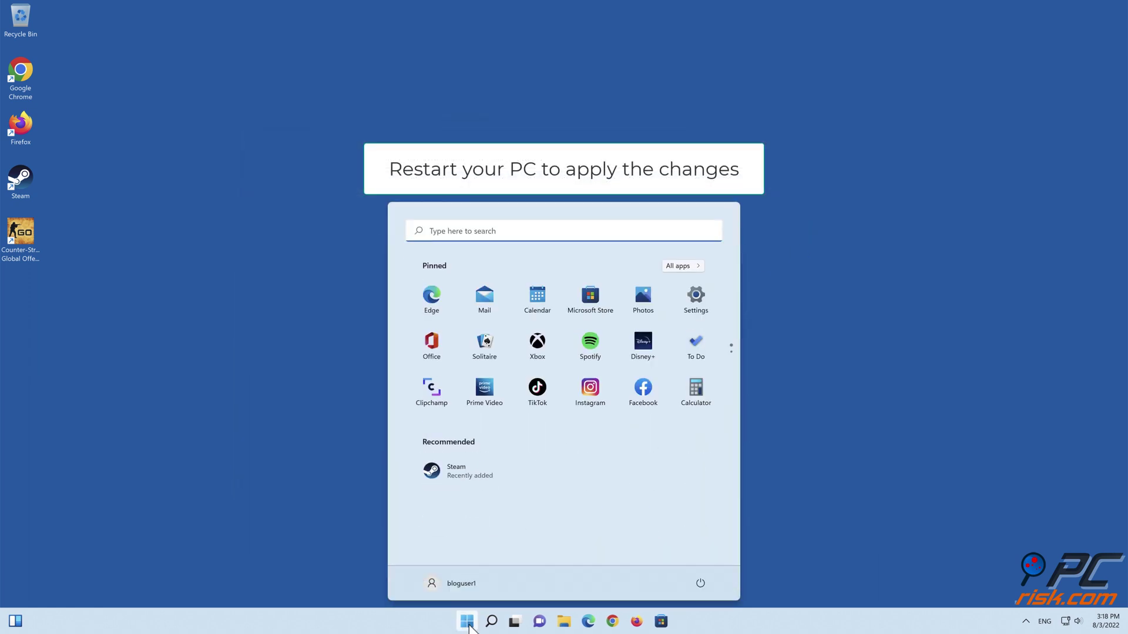
click(700, 584)
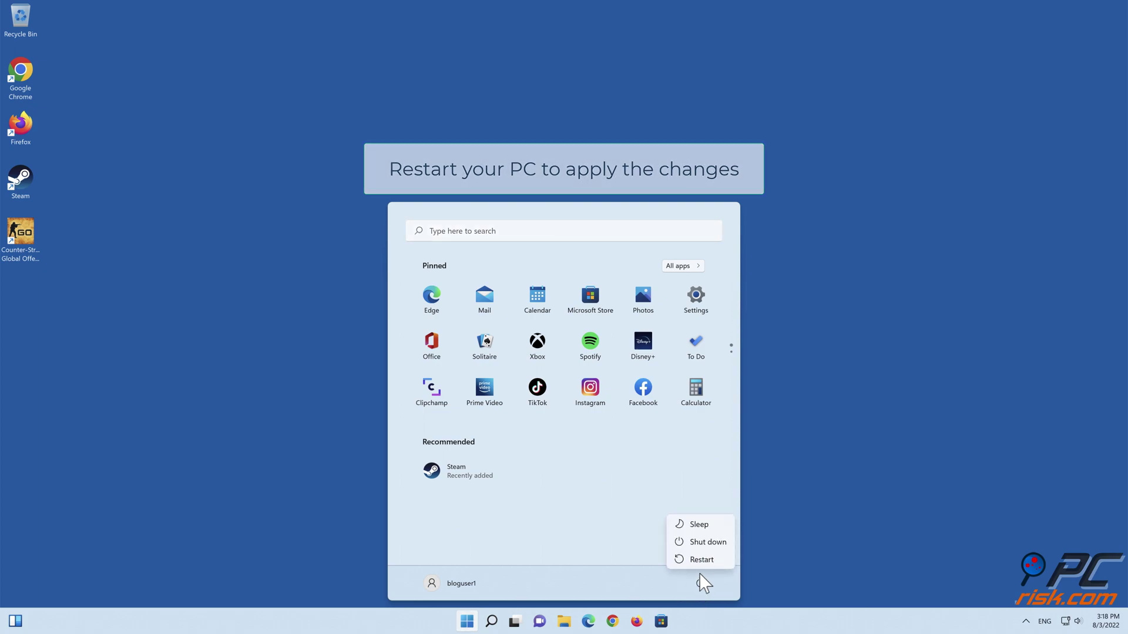
click(694, 561)
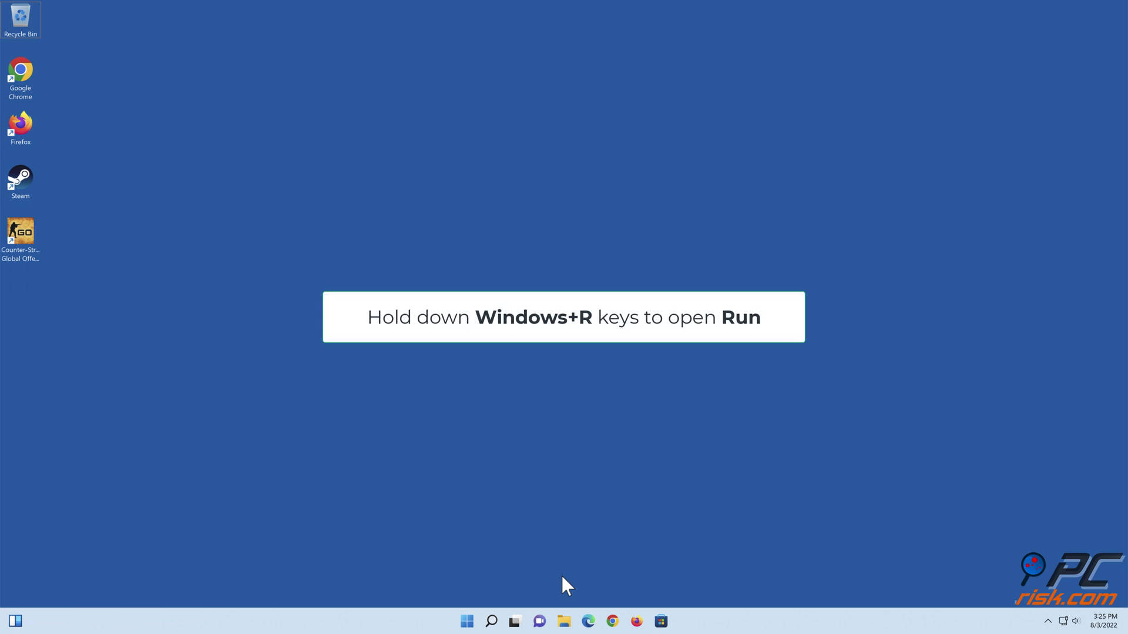
Launch inetcpl.cpl from the Run dialog to bring up Internet Properties.
key(super+r)
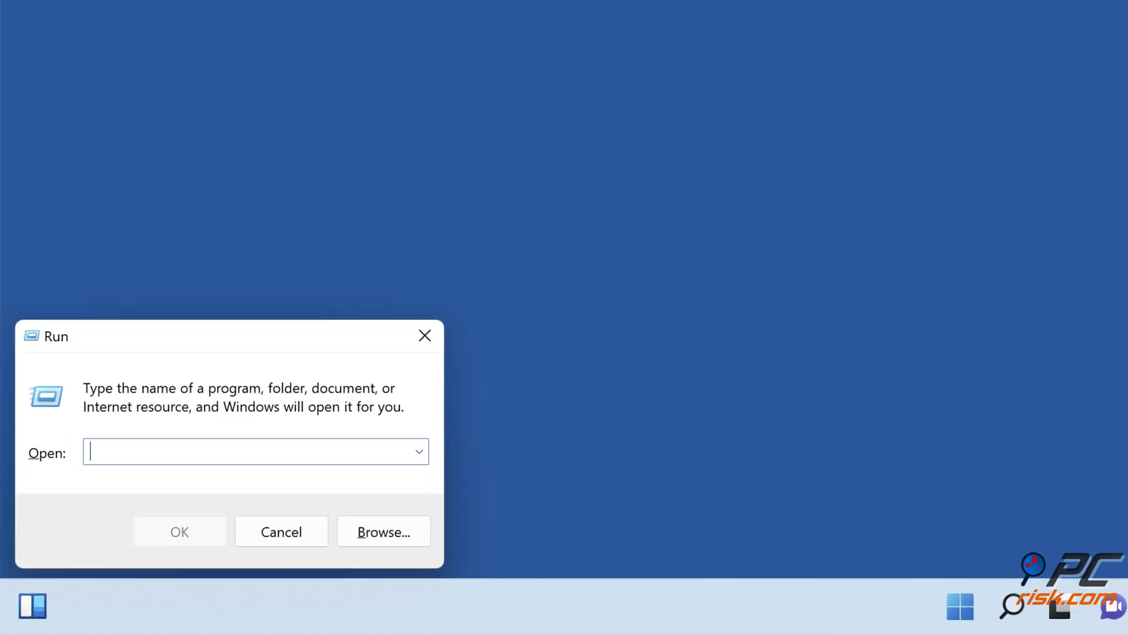
text(inet)
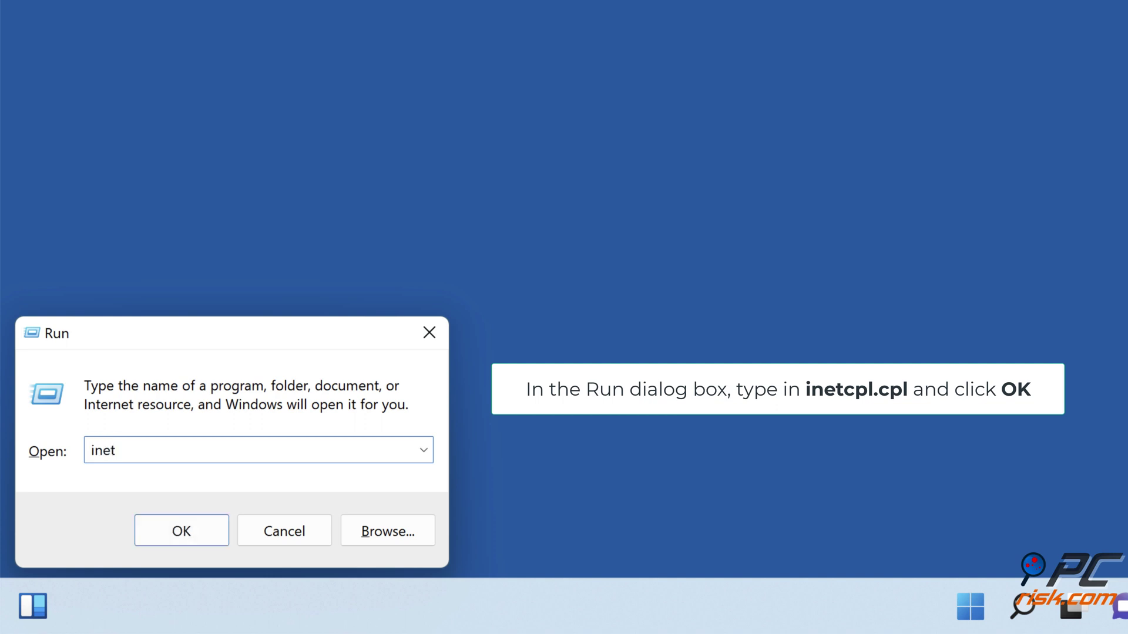
text(cpl.cpl)
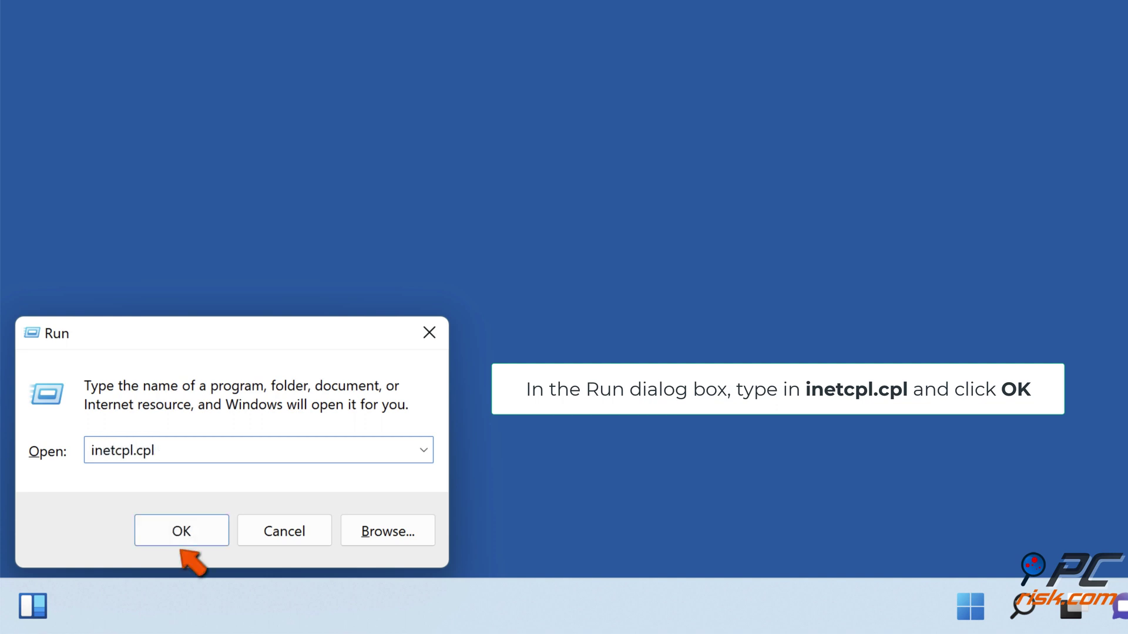
click(182, 541)
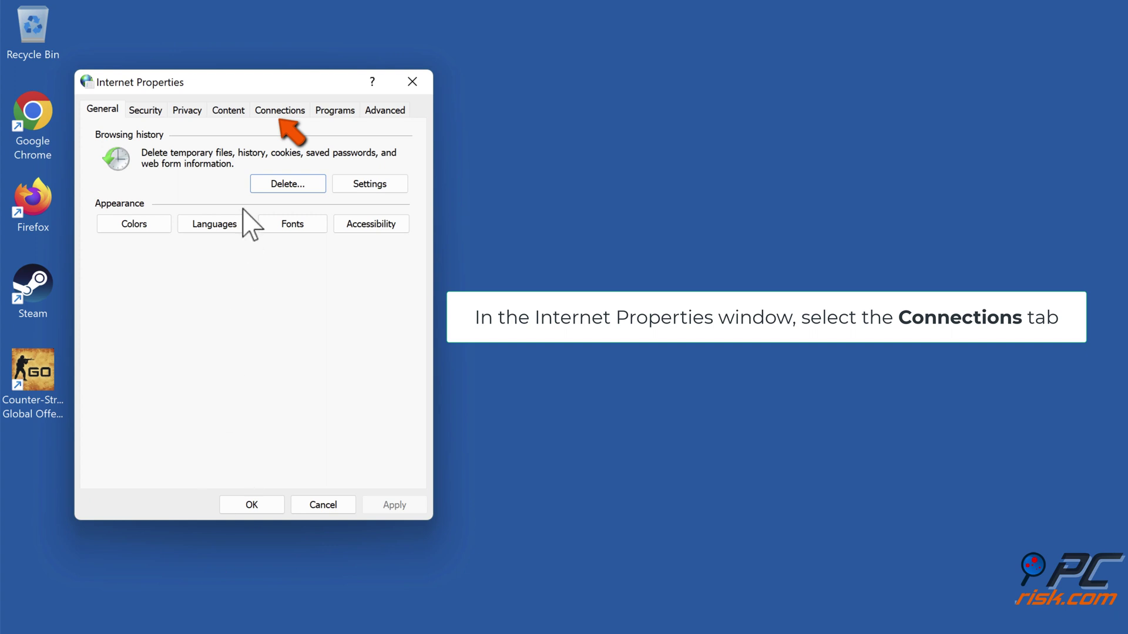
In LAN settings, untick 'Use a proxy server for your LAN', tick 'Automatically detect settings', and confirm both dialogs.
click(282, 115)
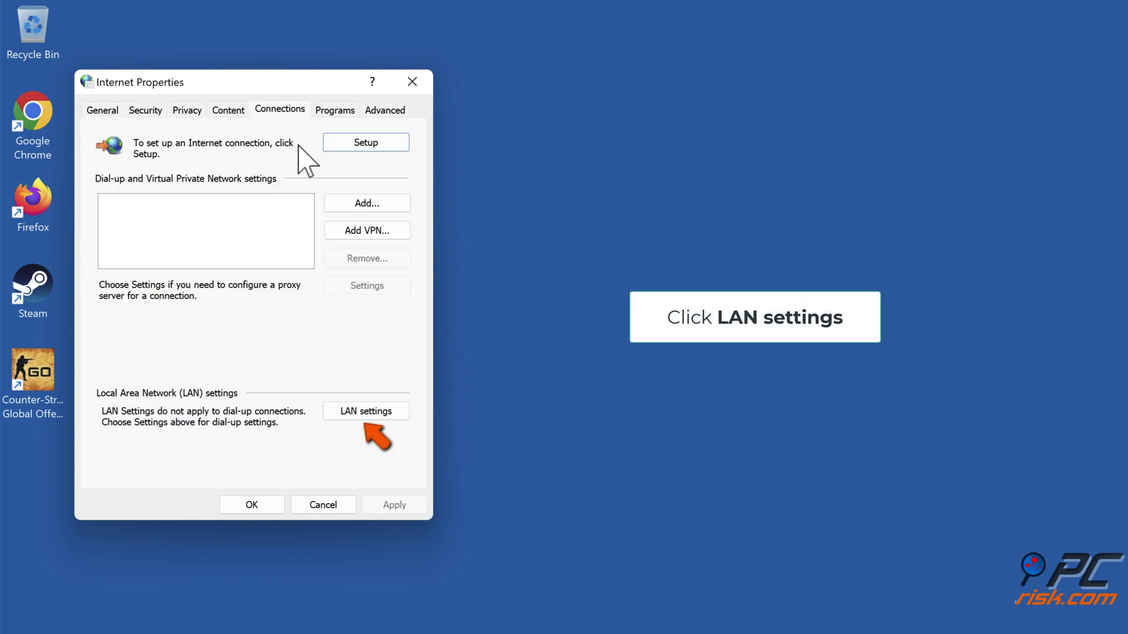
click(366, 414)
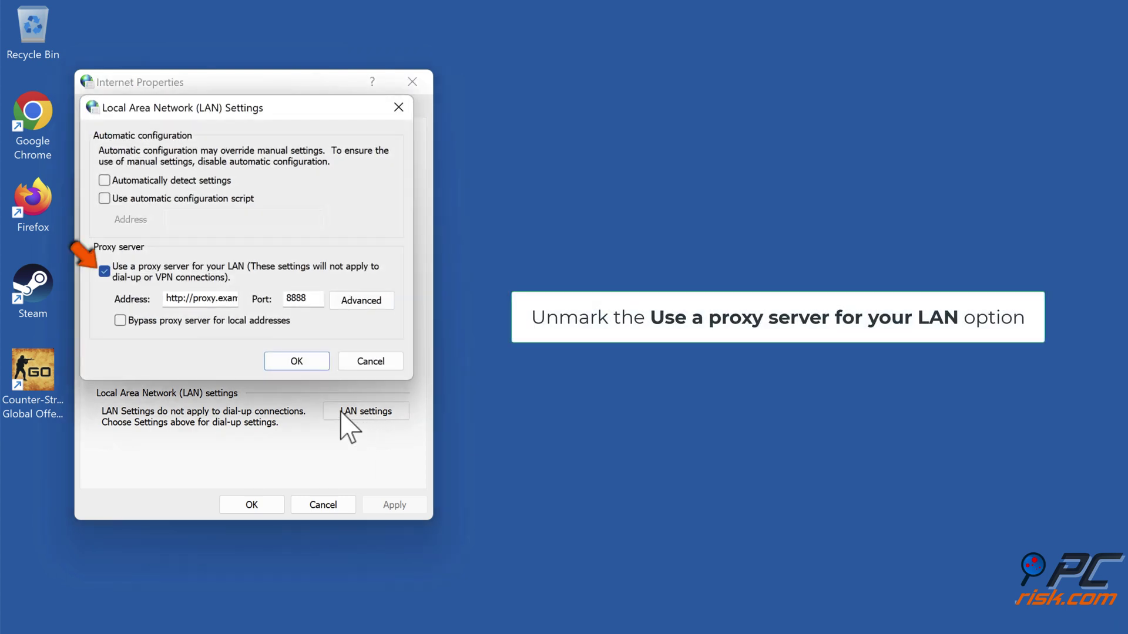
click(104, 271)
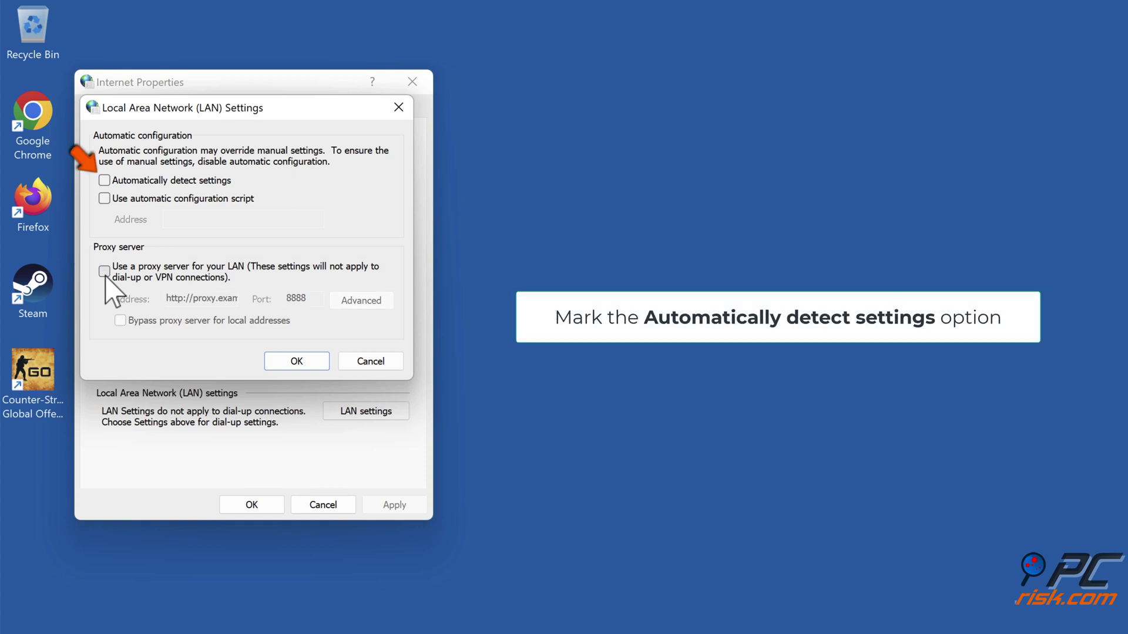
click(104, 181)
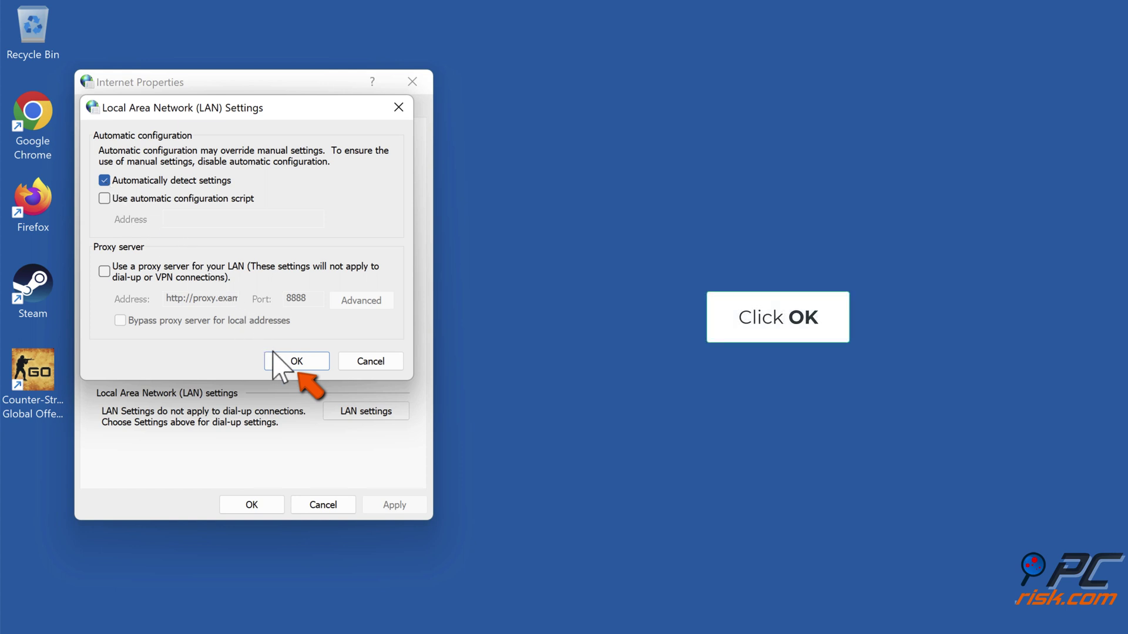
click(295, 362)
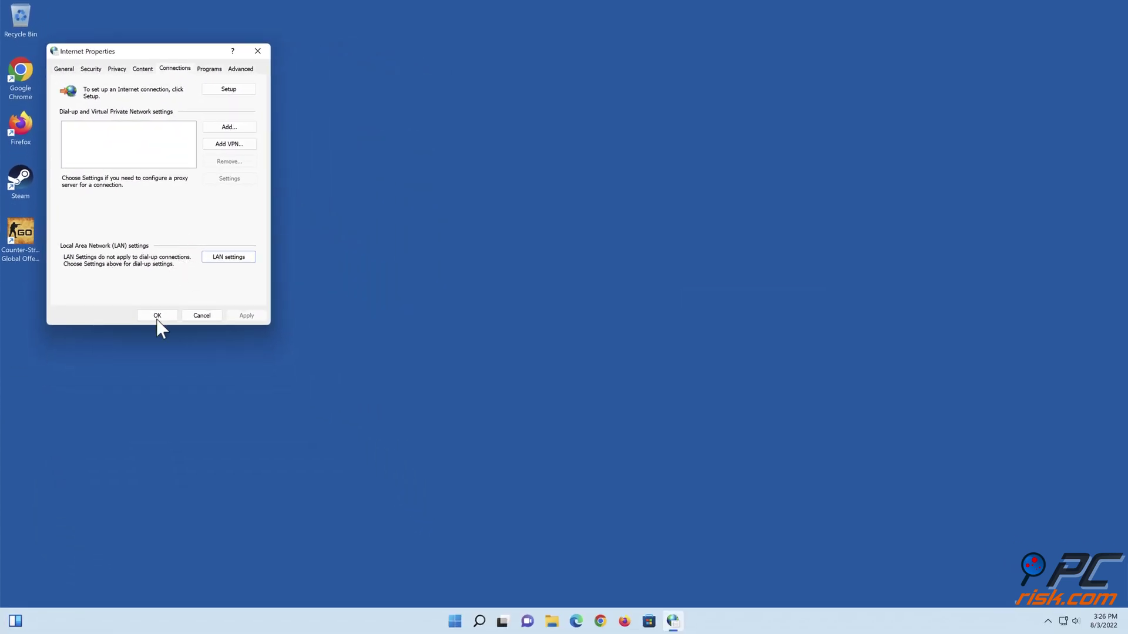
click(156, 317)
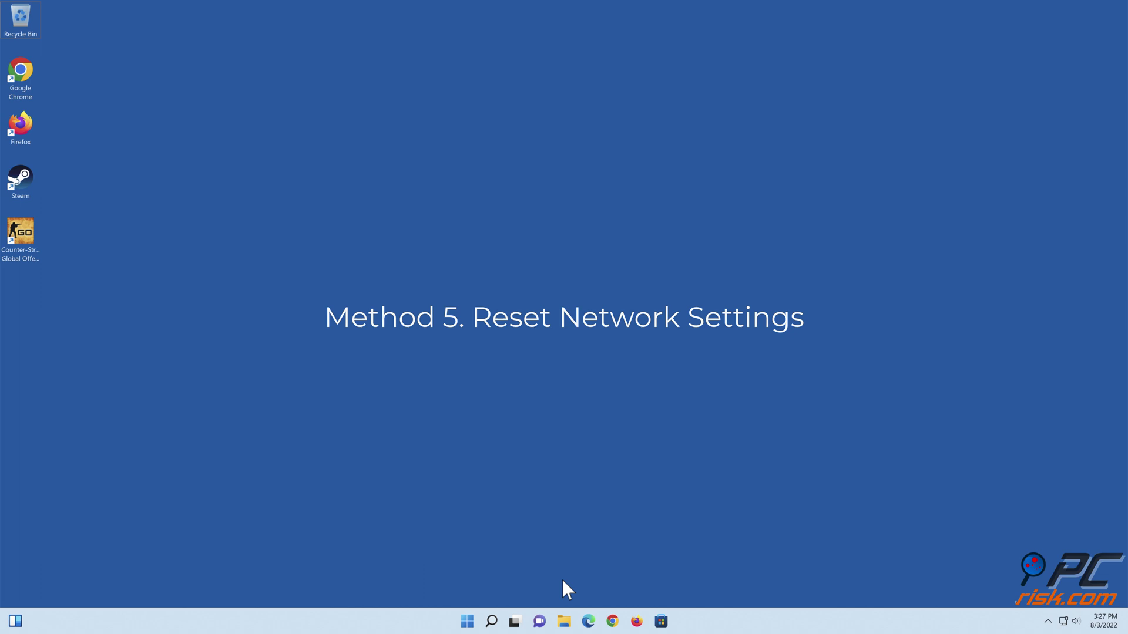
Go to Settings > Network & internet > Advanced network settings > Network reset.
right_click(467, 621)
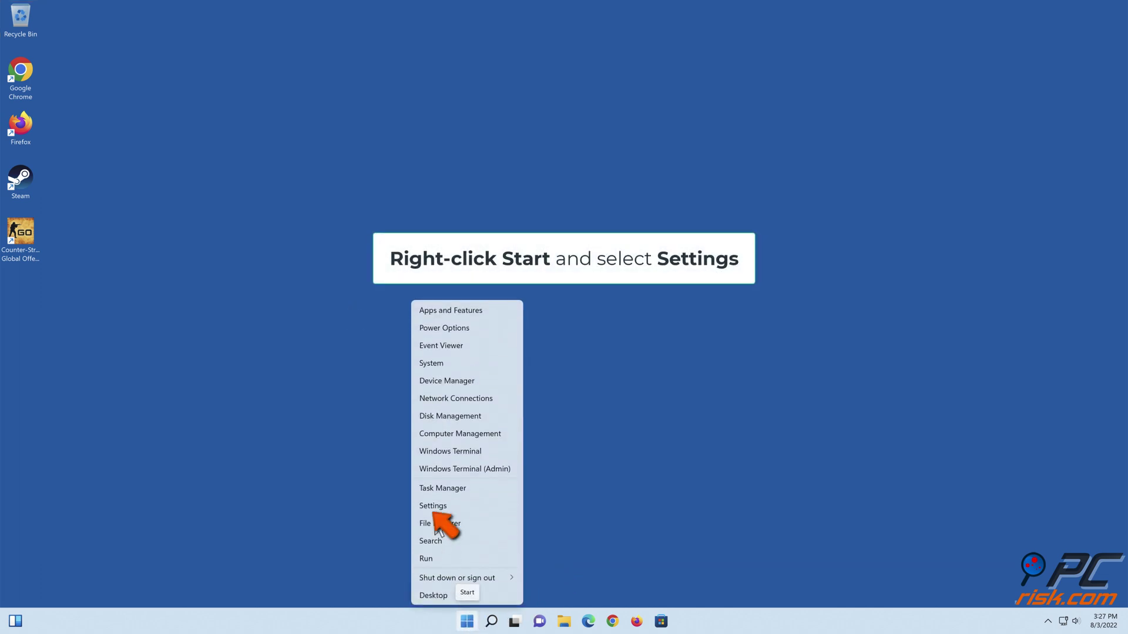
click(432, 508)
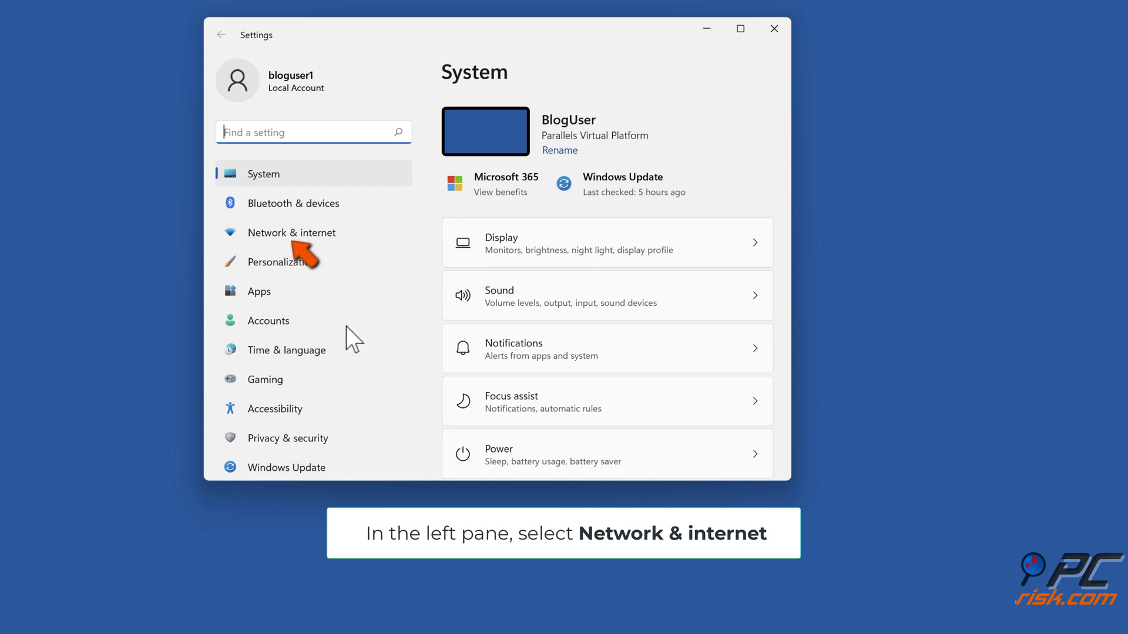
click(293, 234)
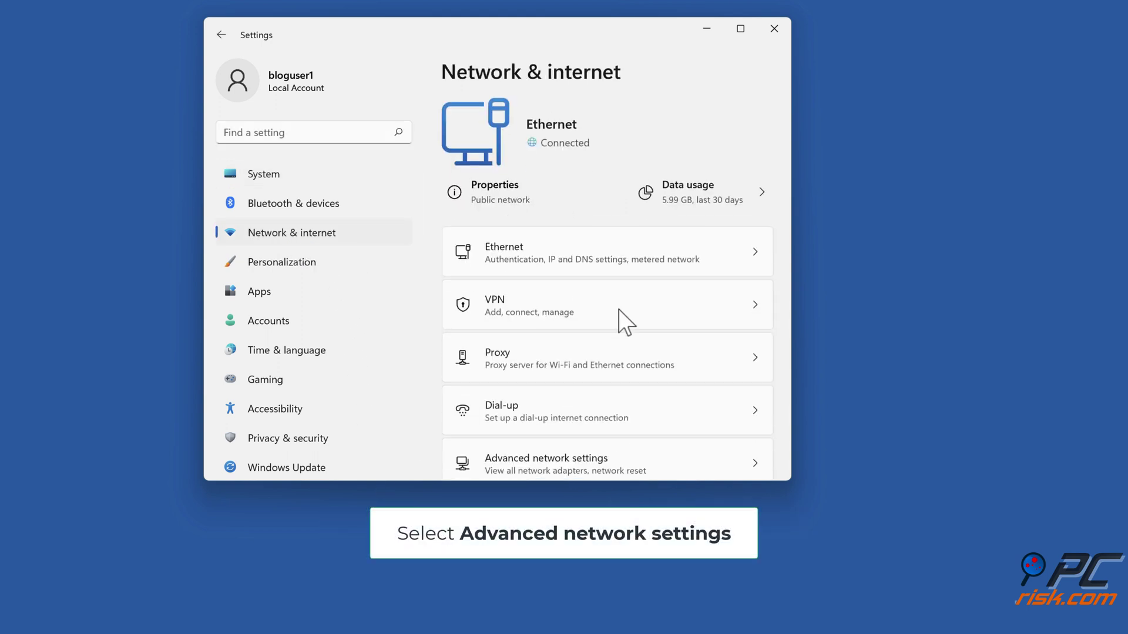
scroll(627, 322, down, 1)
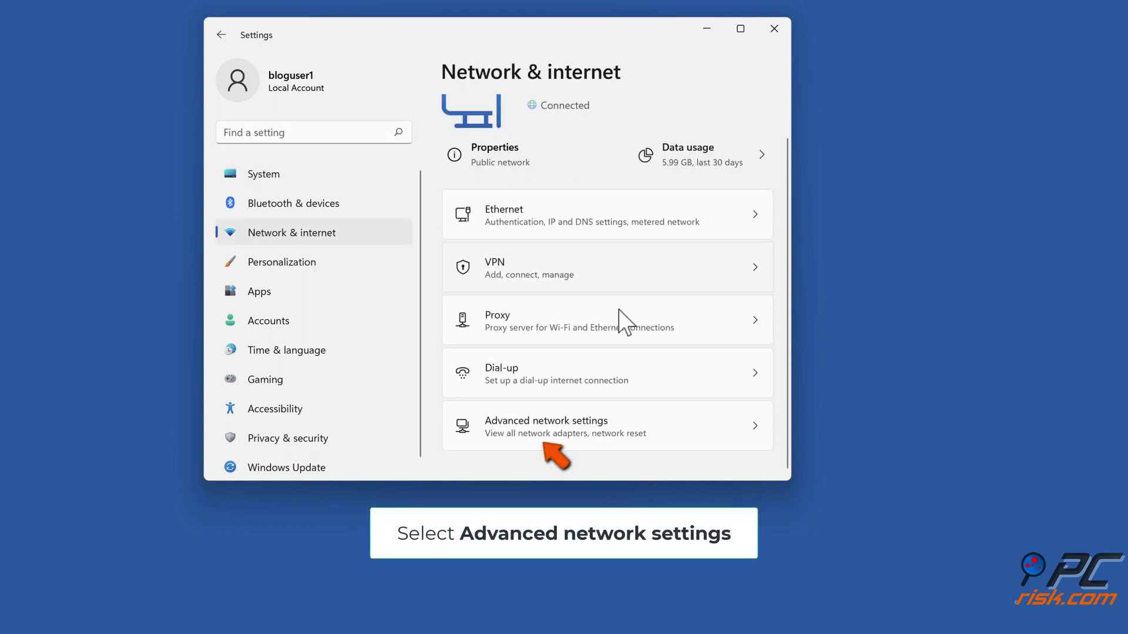
click(549, 443)
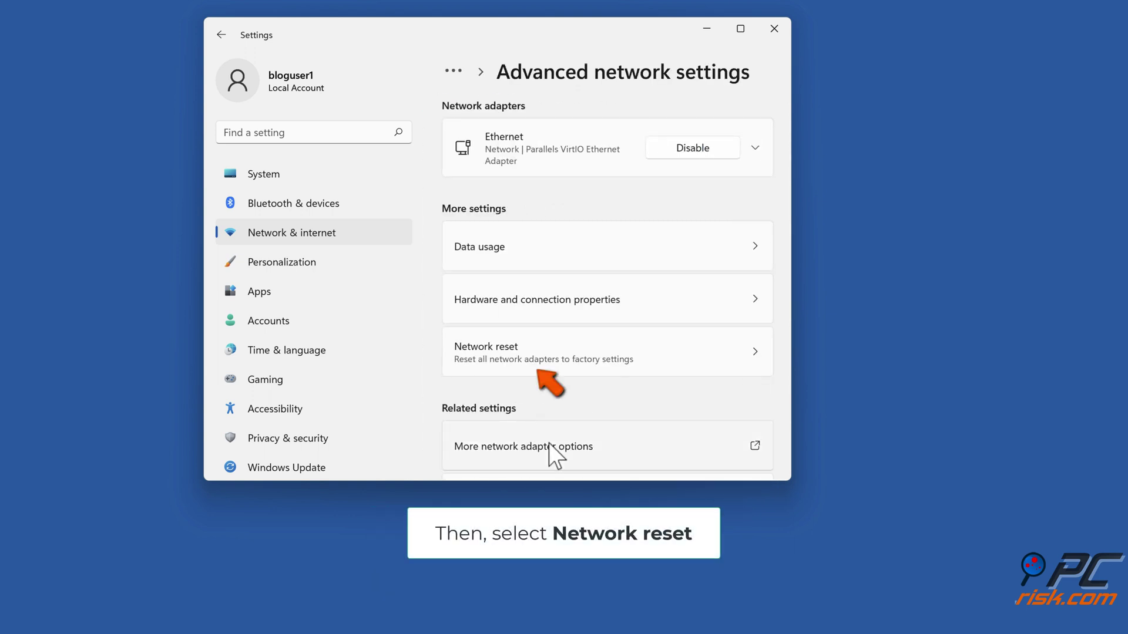
click(534, 364)
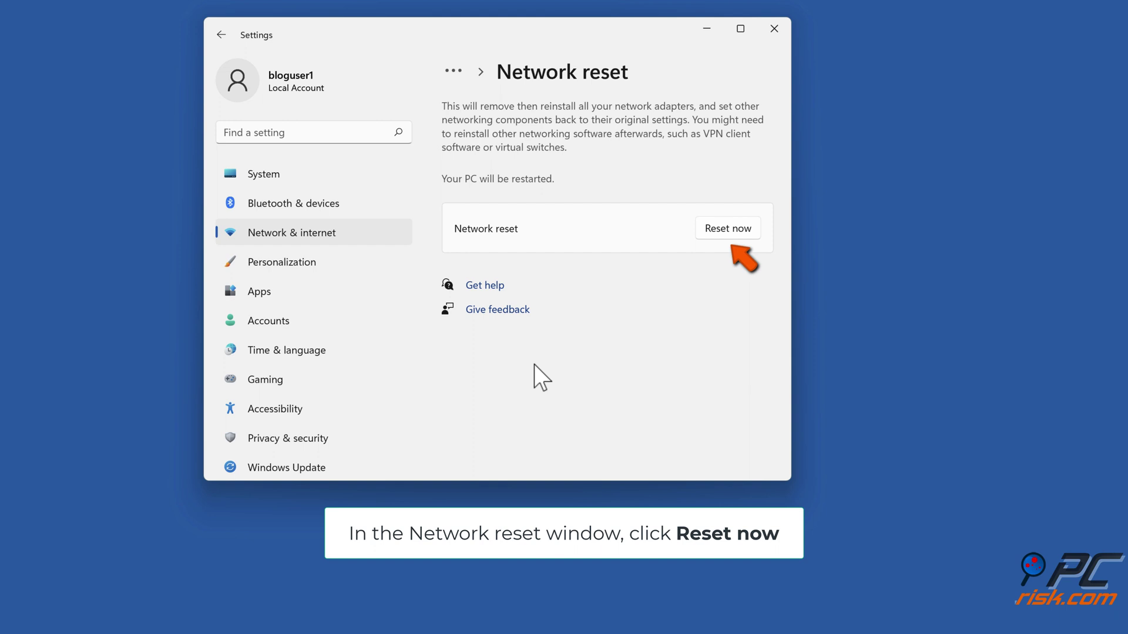
Reset all network adapters and dismiss the sign-out notice.
click(726, 234)
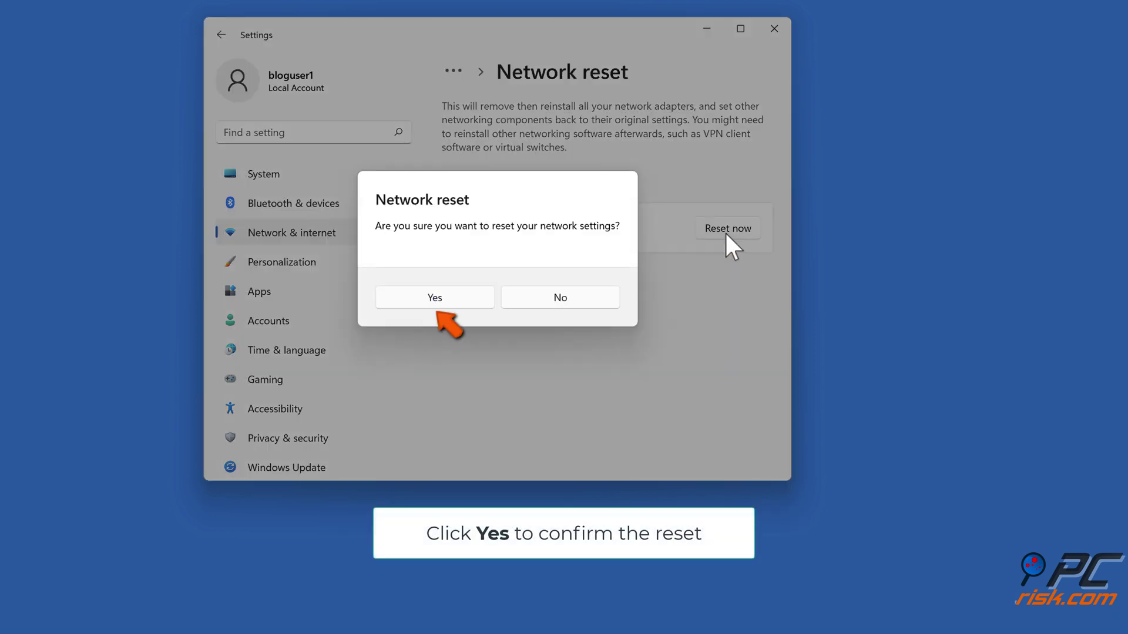
click(432, 304)
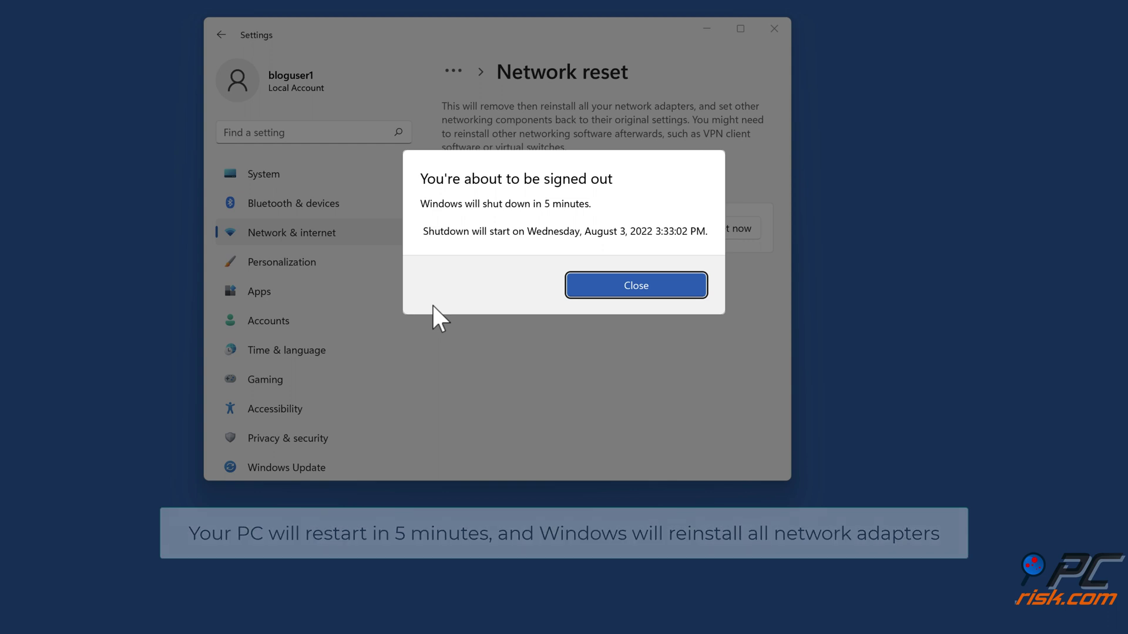
click(635, 296)
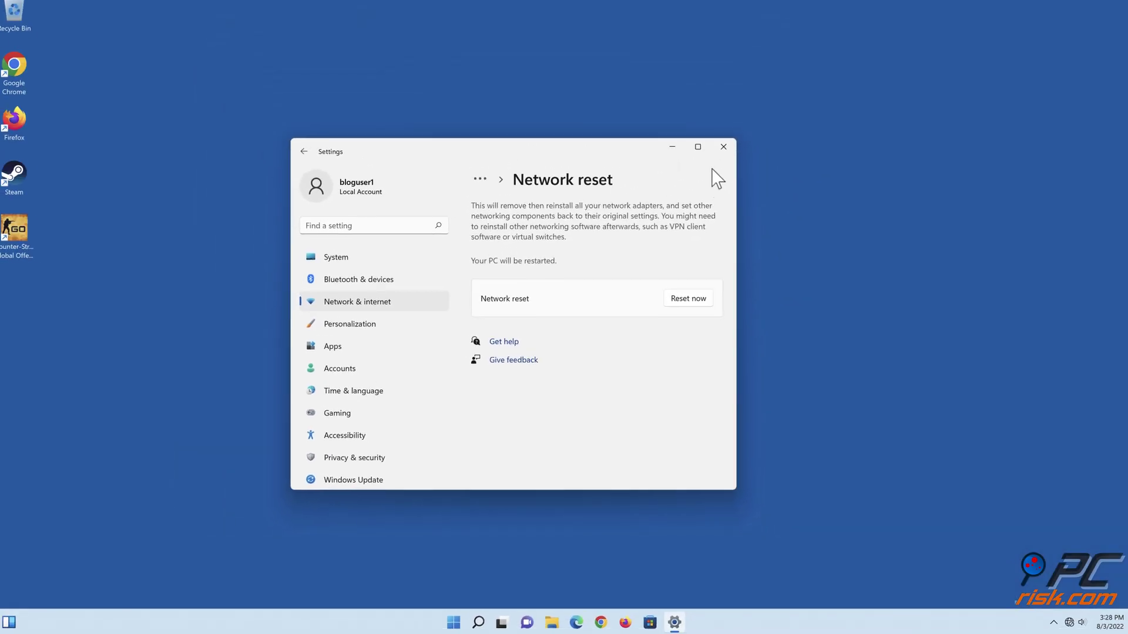
Close Settings and restart the PC from the Start menu's Power options.
click(723, 146)
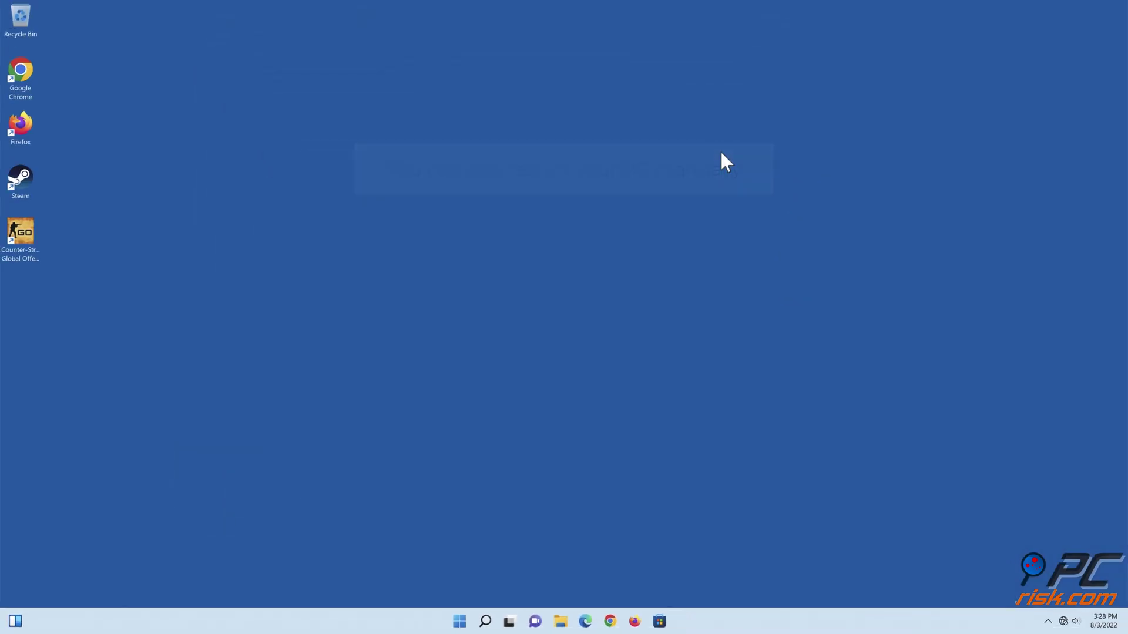
click(467, 621)
click(700, 584)
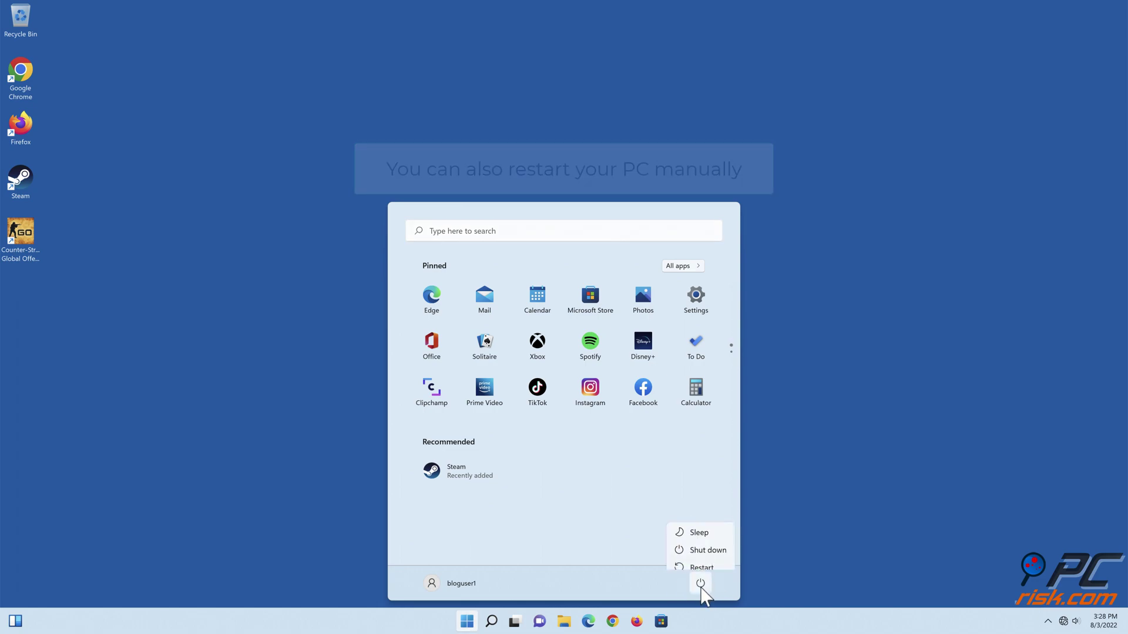
click(701, 563)
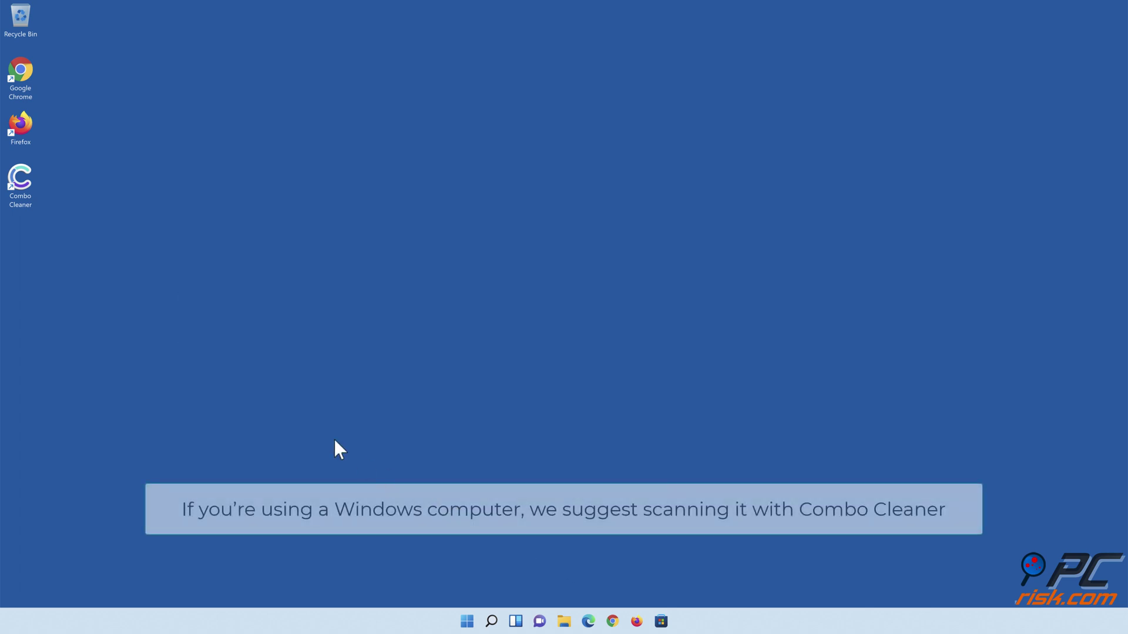
Run a Combo Cleaner quick scan, quarantine the 323 threats, and switch on Anti-malware protection.
double_click(28, 200)
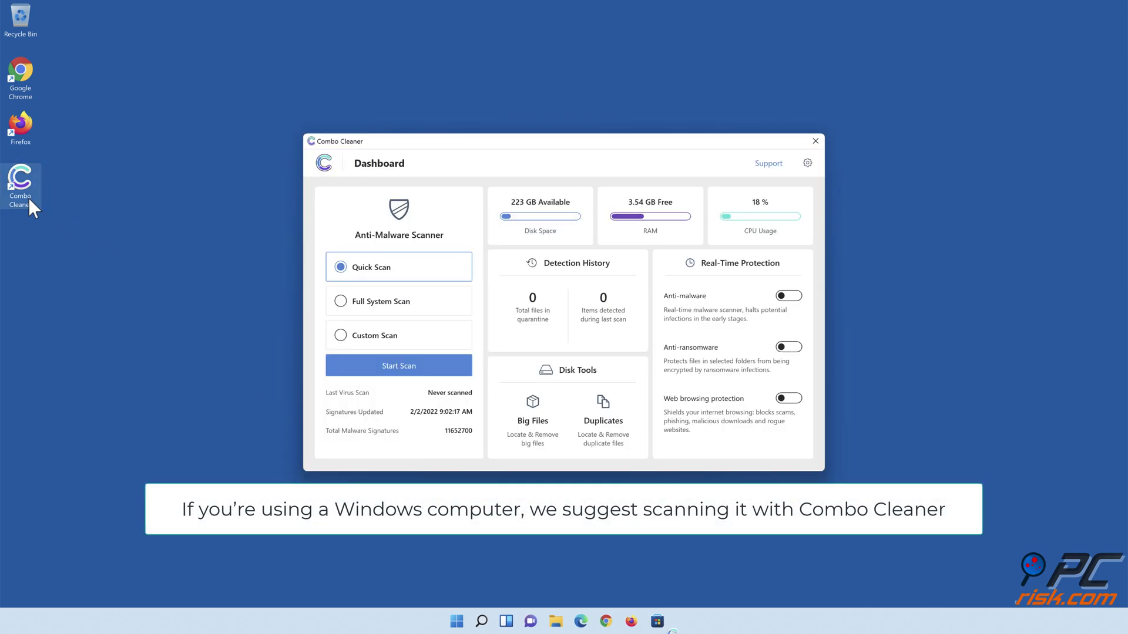
click(399, 373)
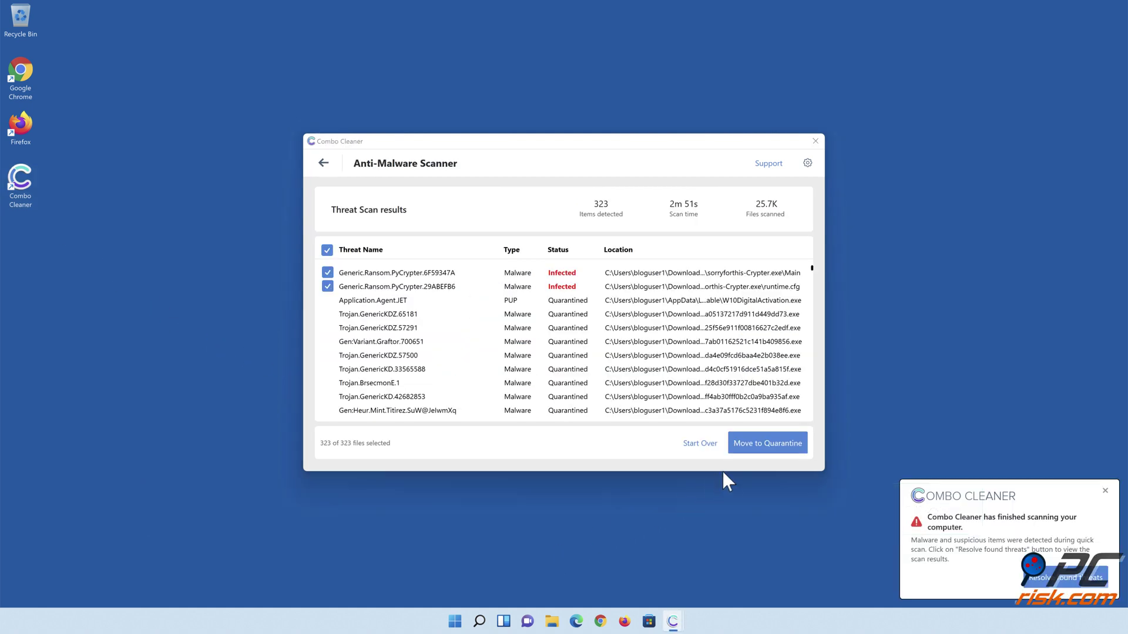
click(763, 449)
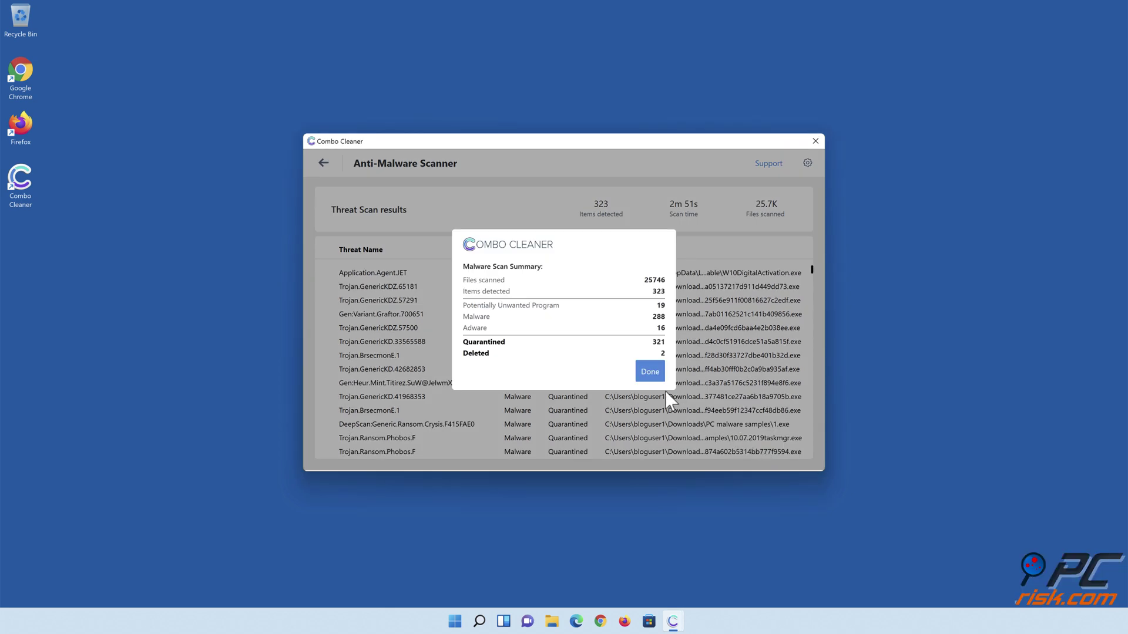
click(648, 373)
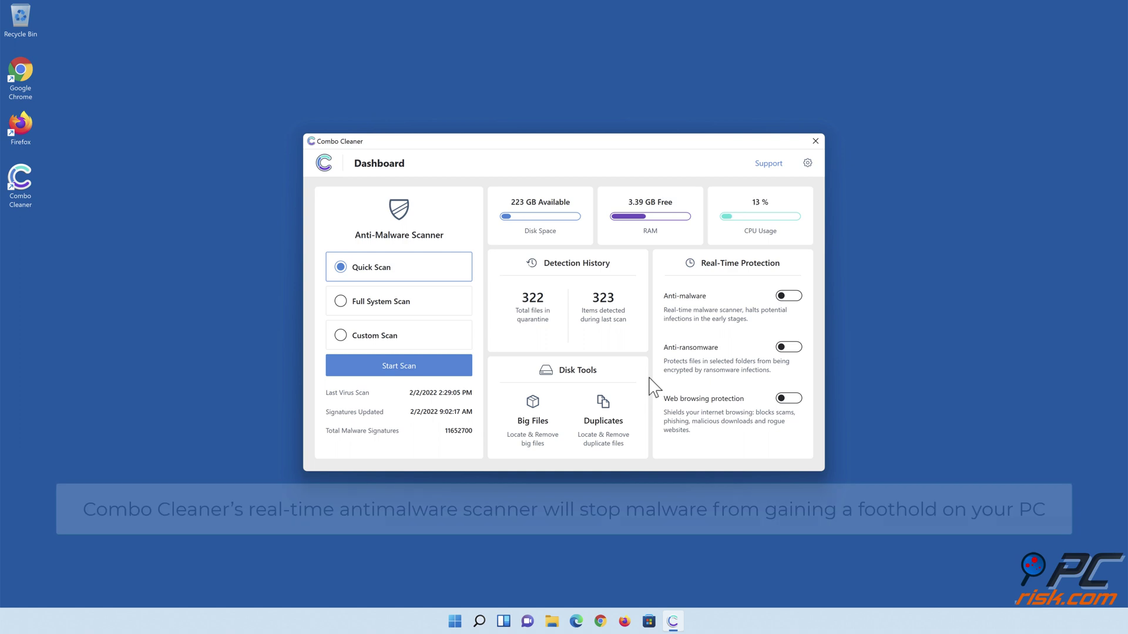
click(788, 297)
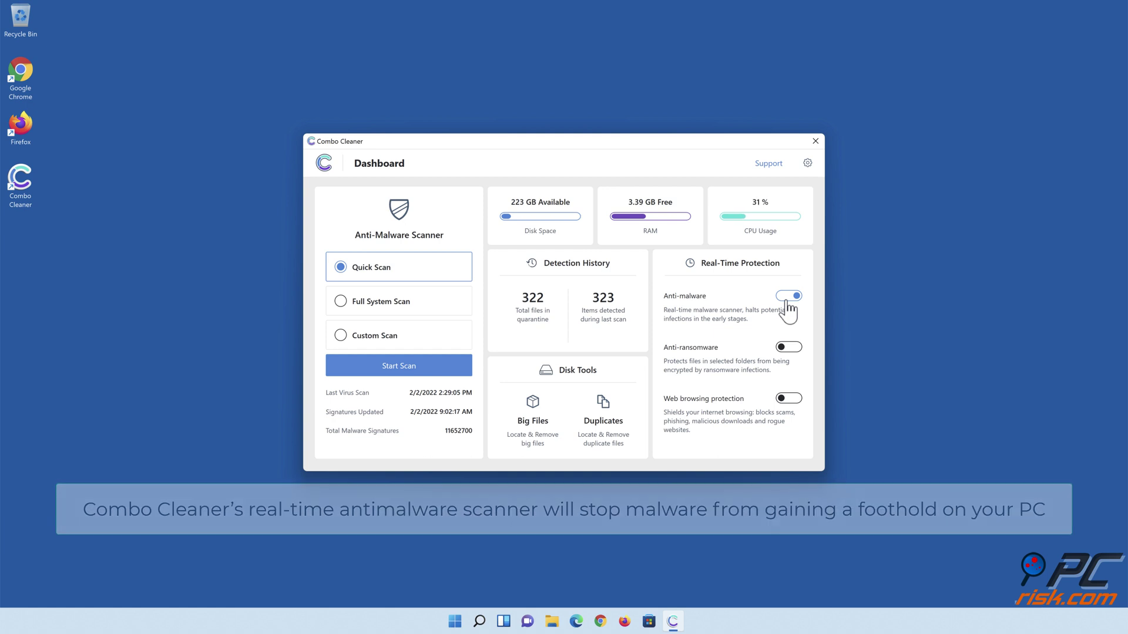
Turn on Anti-ransomware and add Libraries > Documents as a protected folder.
click(787, 348)
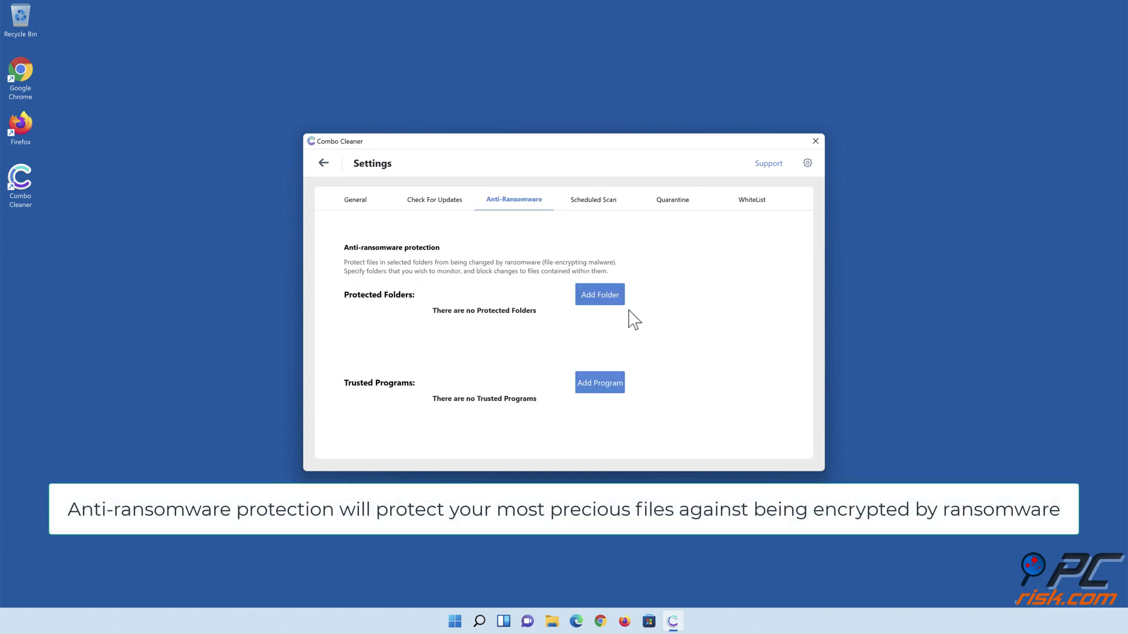
click(602, 301)
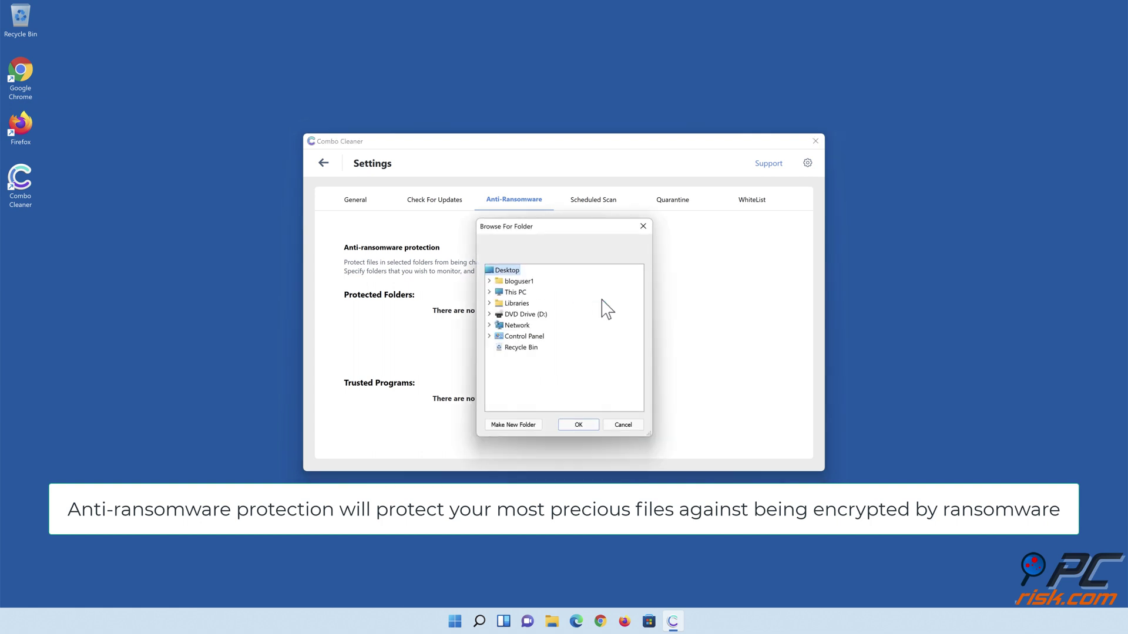
click(489, 303)
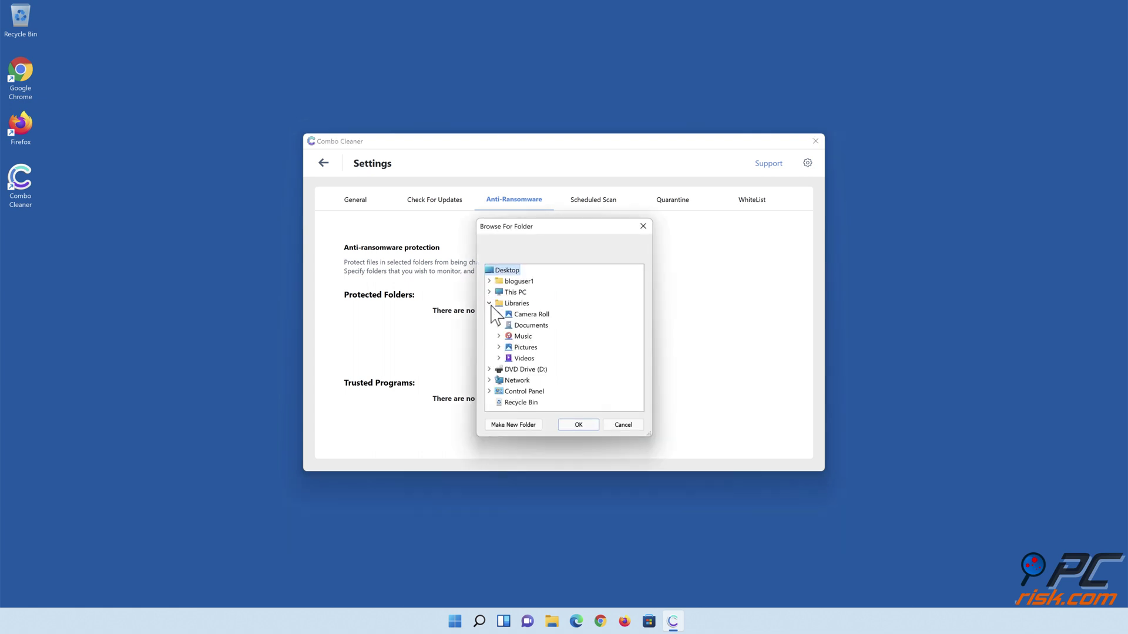
click(498, 326)
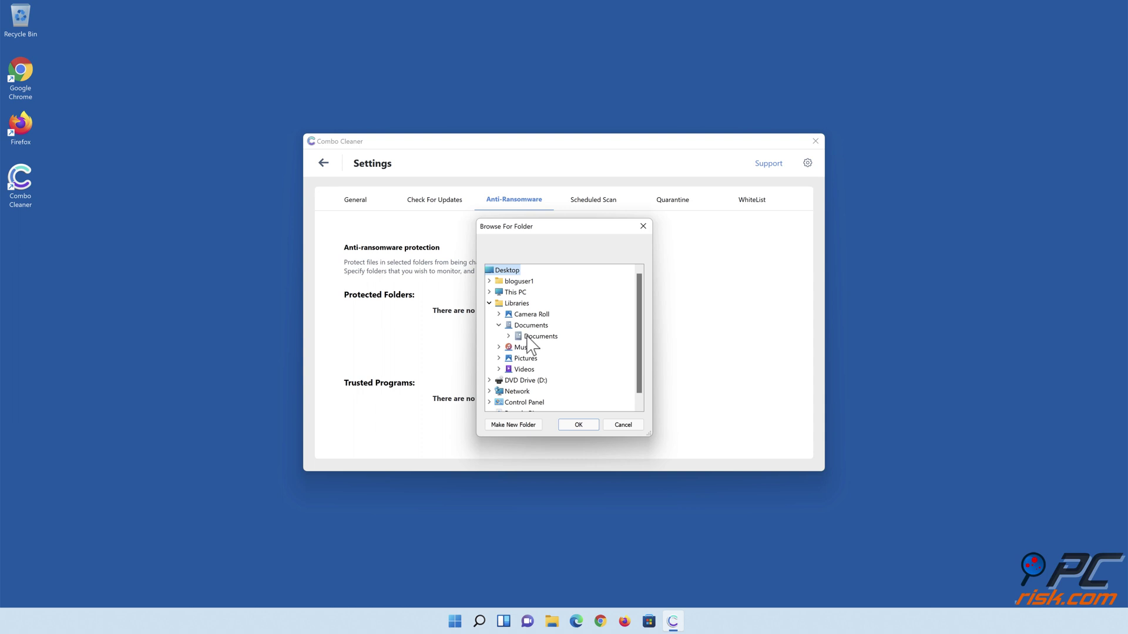
click(527, 337)
click(578, 425)
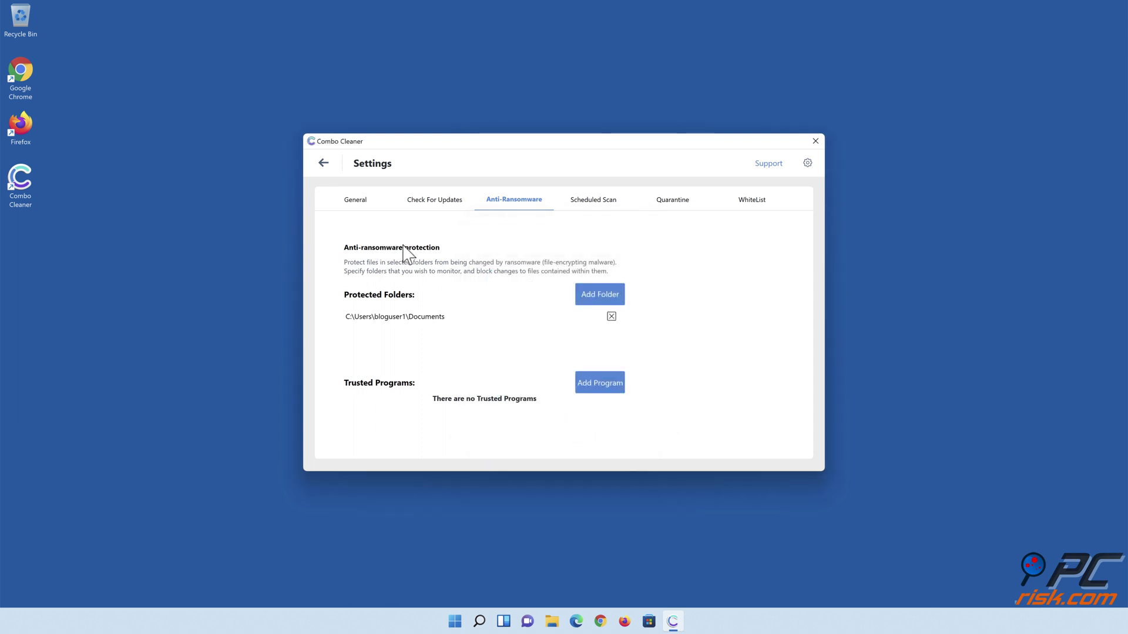
click(324, 163)
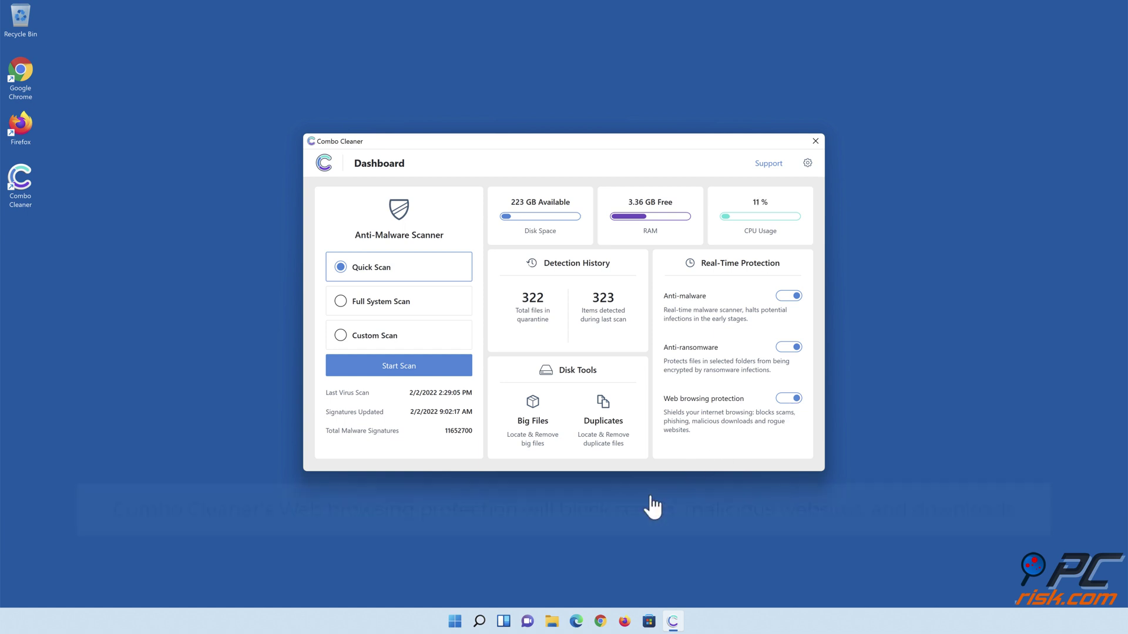
Close the Combo Cleaner window.
click(572, 555)
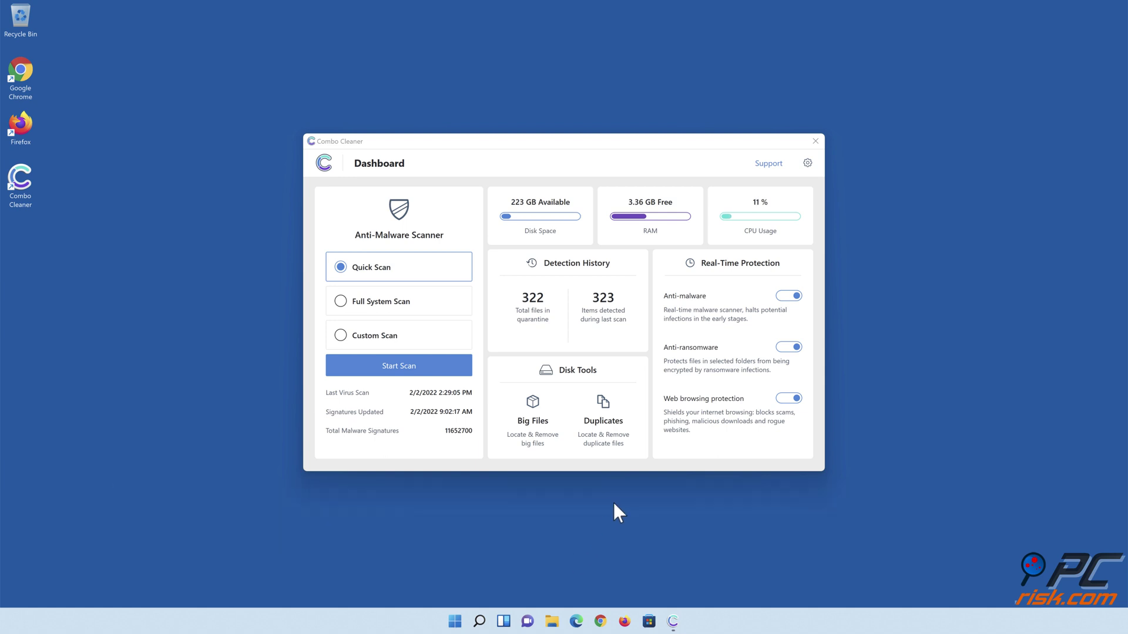
click(815, 141)
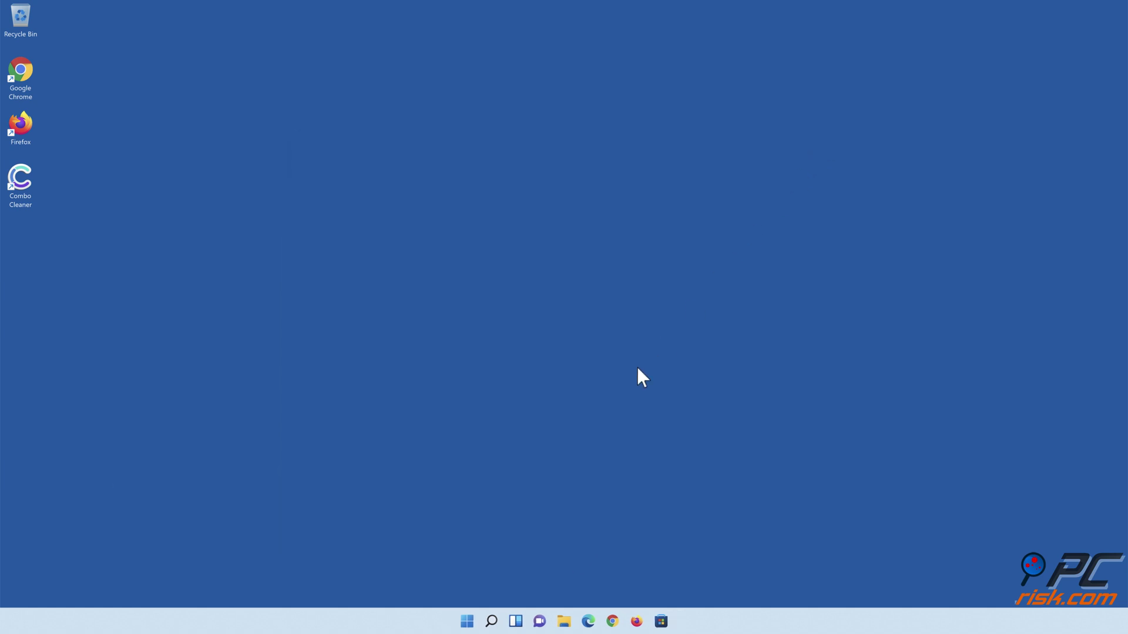